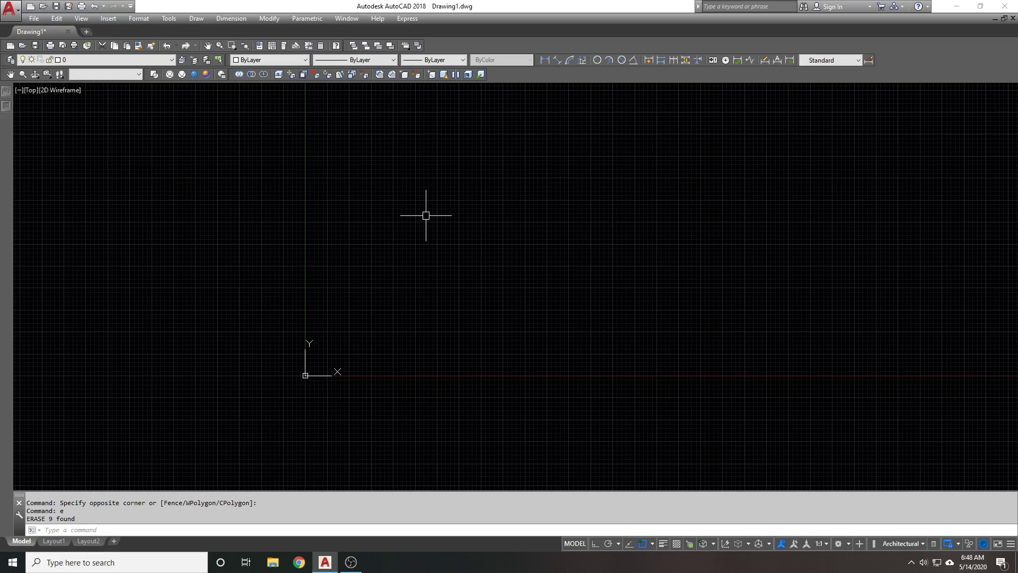
Pan the empty Top view slightly down and to the right
middle_click_drag(438, 256, 451, 271)
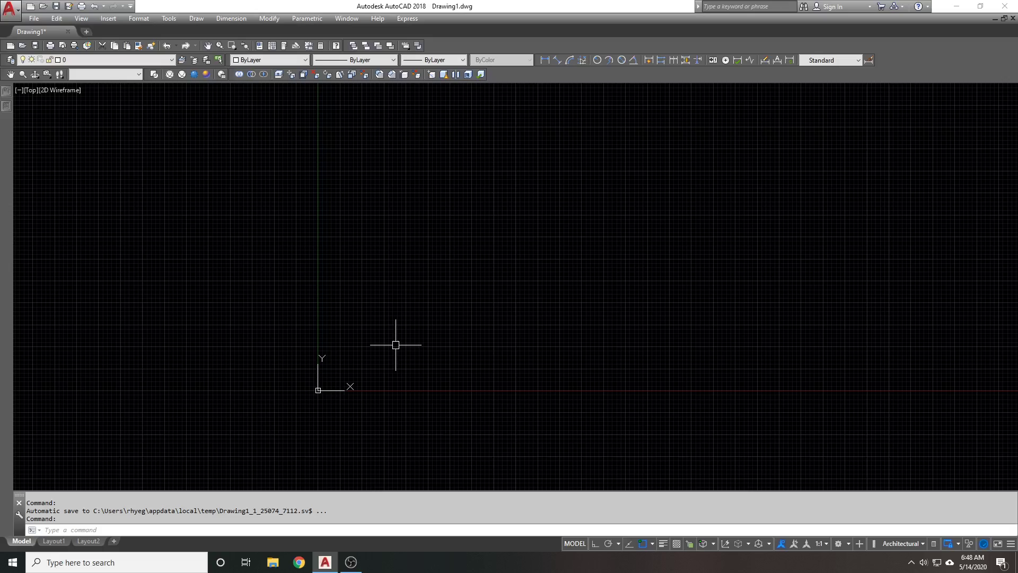
In the tilted 3D view, draw a line along Y on the grid with Ortho on
middle_click_drag(394, 360, 466, 332, "shift")
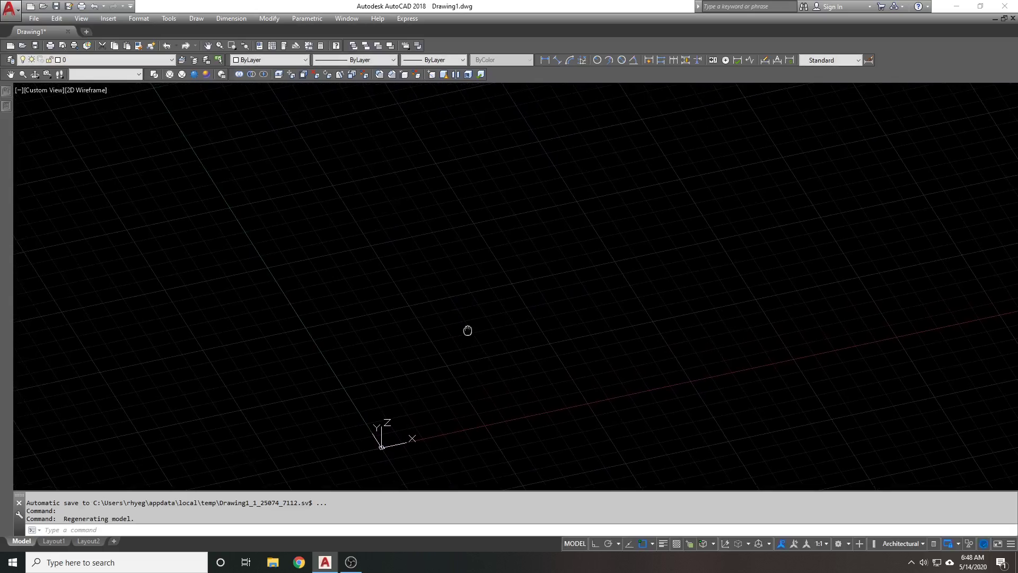
type("l")
key("Return")
left_click(391, 233)
key("F8")
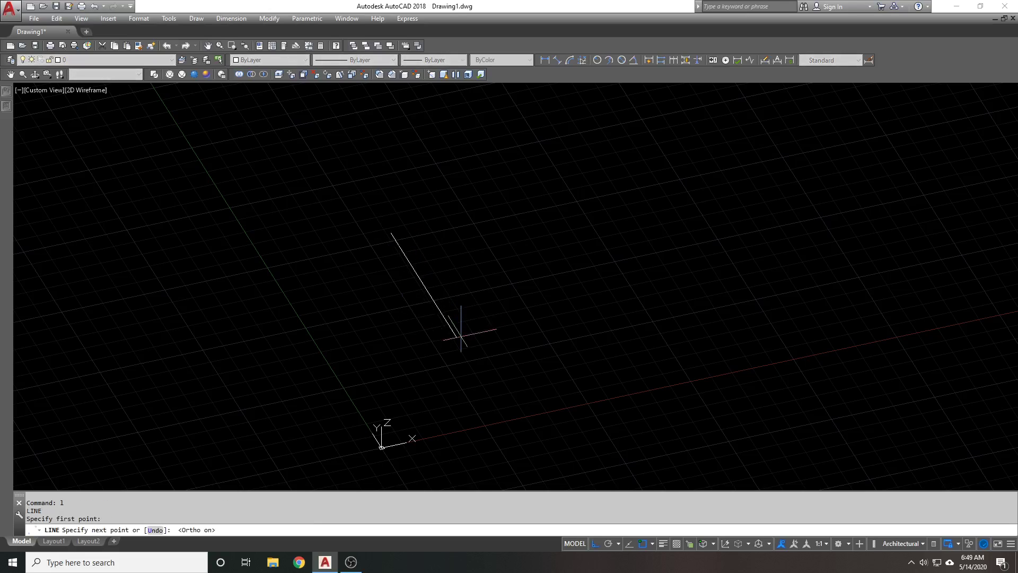
left_click(455, 334)
key("Return")
Draw a second line along X crossing the first one
key("Return")
left_click(366, 305)
left_click(562, 263)
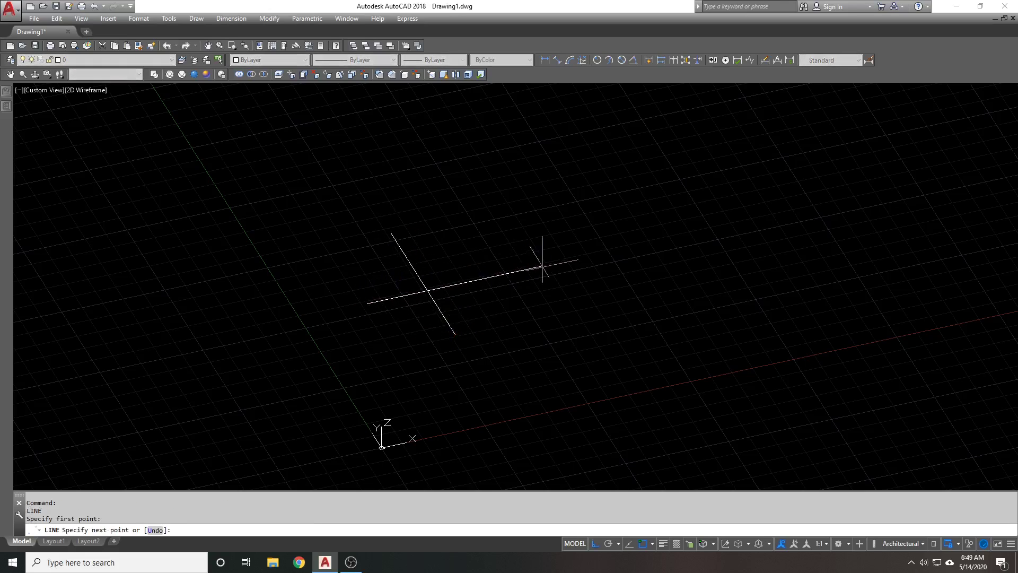
key("Return")
scroll(543, 291, "down", 1)
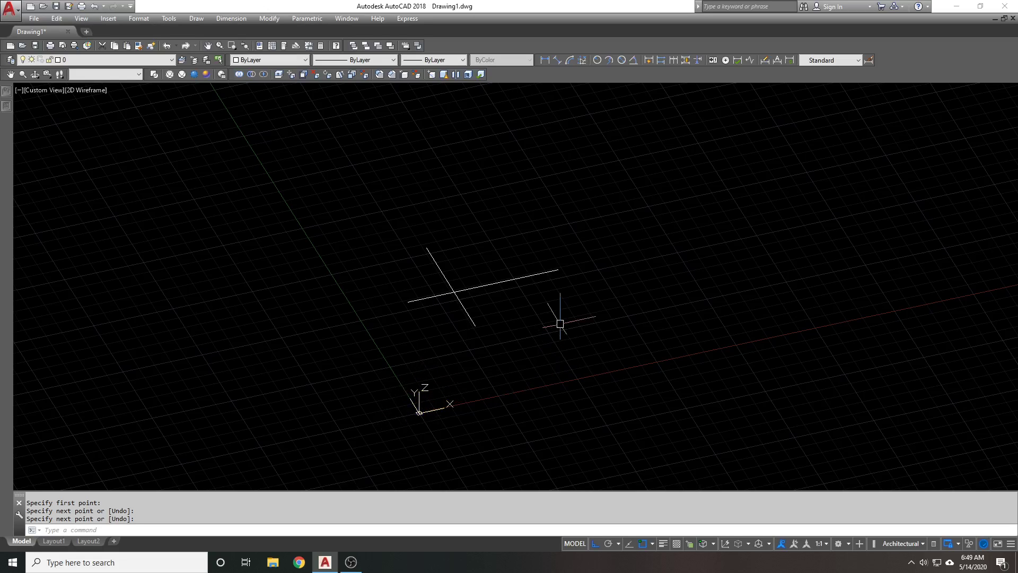
In Top view, draw a second vertical line to the right
left_click(106, 75)
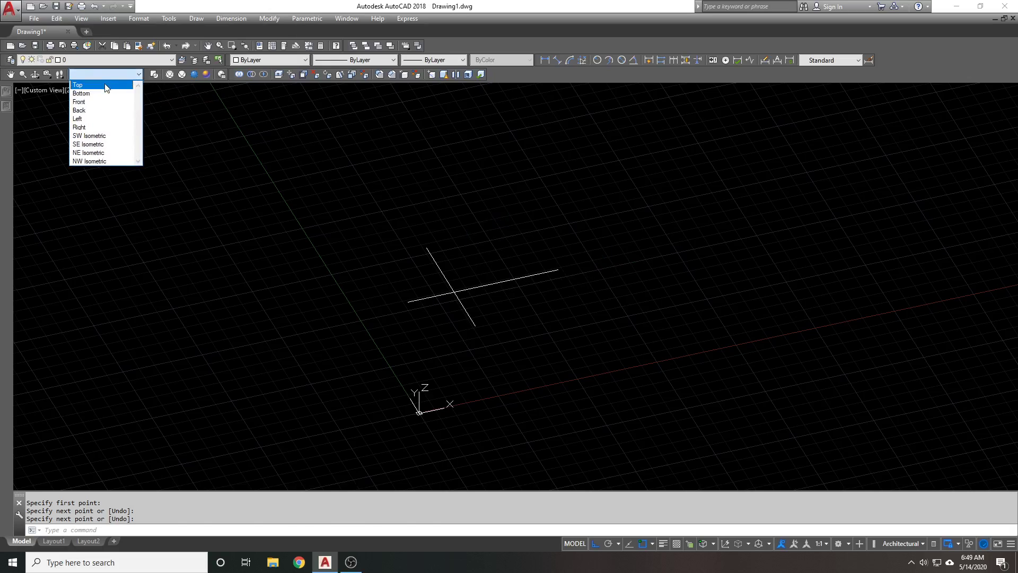
left_click(105, 85)
type("l")
key("Return")
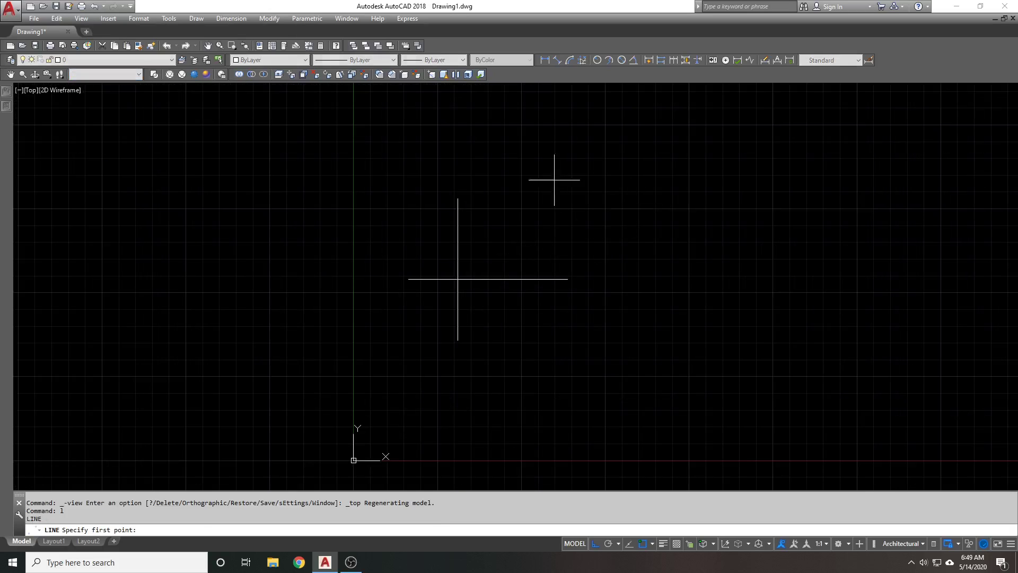
left_click(549, 172)
left_click(534, 353)
key("Return")
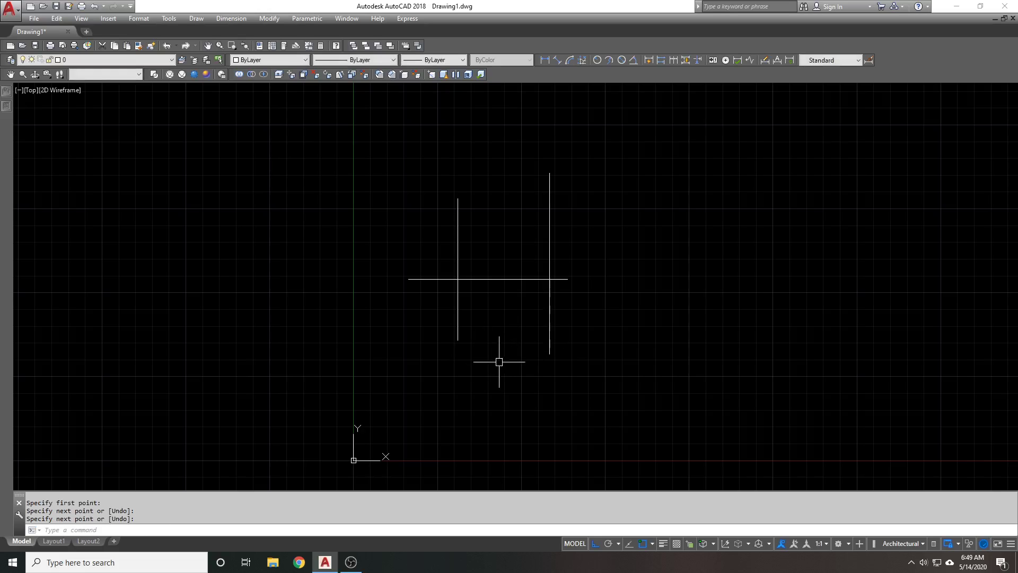
Draw a short horizontal line across the upper part of the new vertical line
key("Return")
left_click(498, 204)
left_click(586, 203)
key("Return")
middle_click_drag(500, 423, 601, 343, "shift")
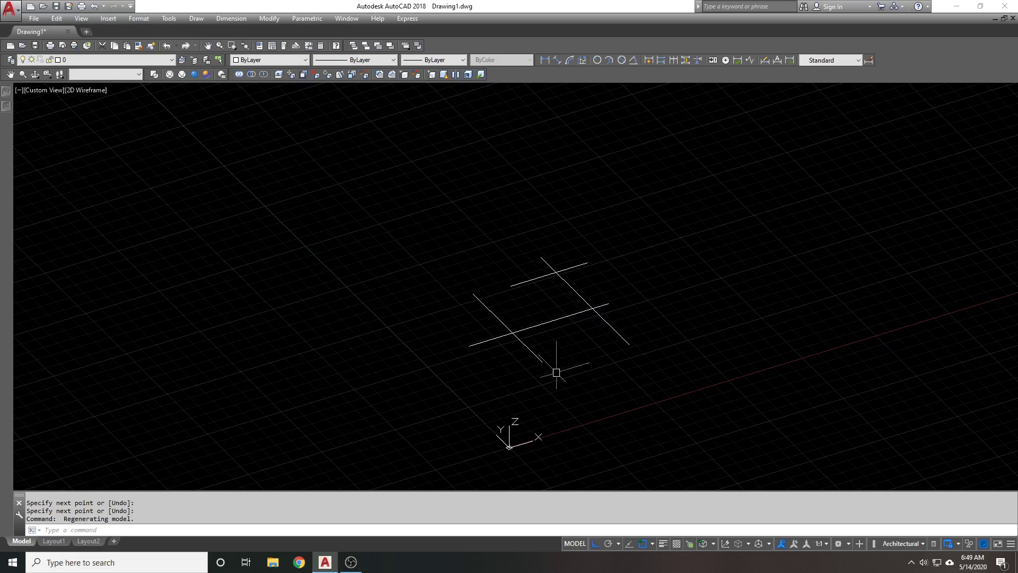
Move the upper horizontal line up off the ground plane
type("m")
key("Return")
left_click(579, 265)
key("Return")
left_click(667, 249)
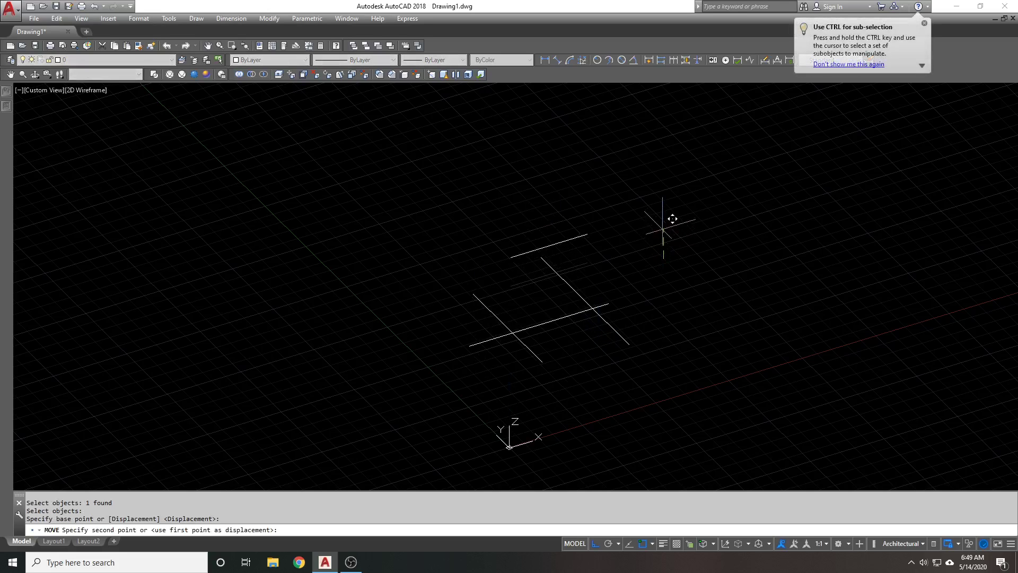
left_click(663, 211)
Move the left vertical line off the ground plane as well
key("Return")
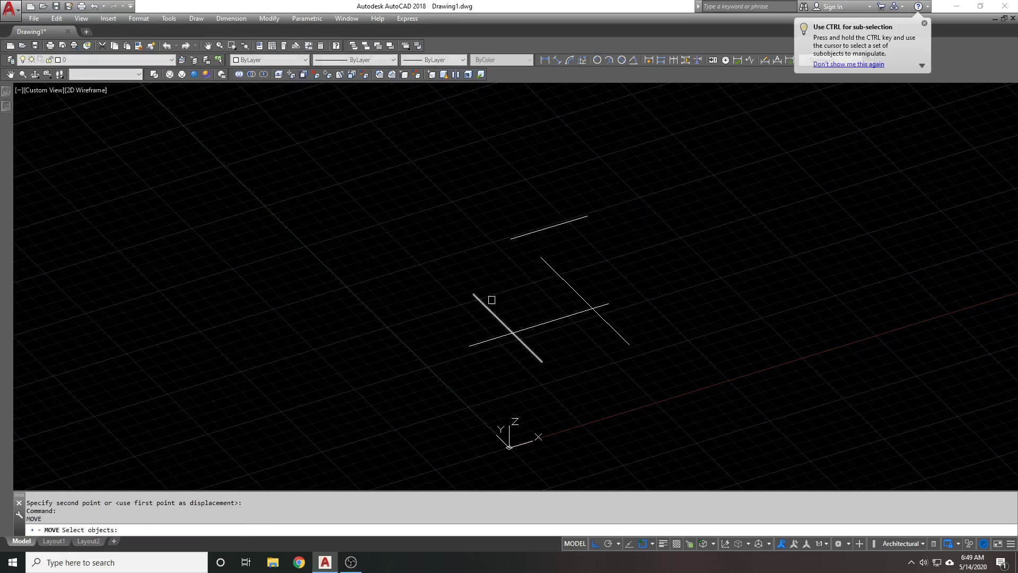
left_click(488, 295)
left_click(450, 297)
key("Return")
left_click(409, 222)
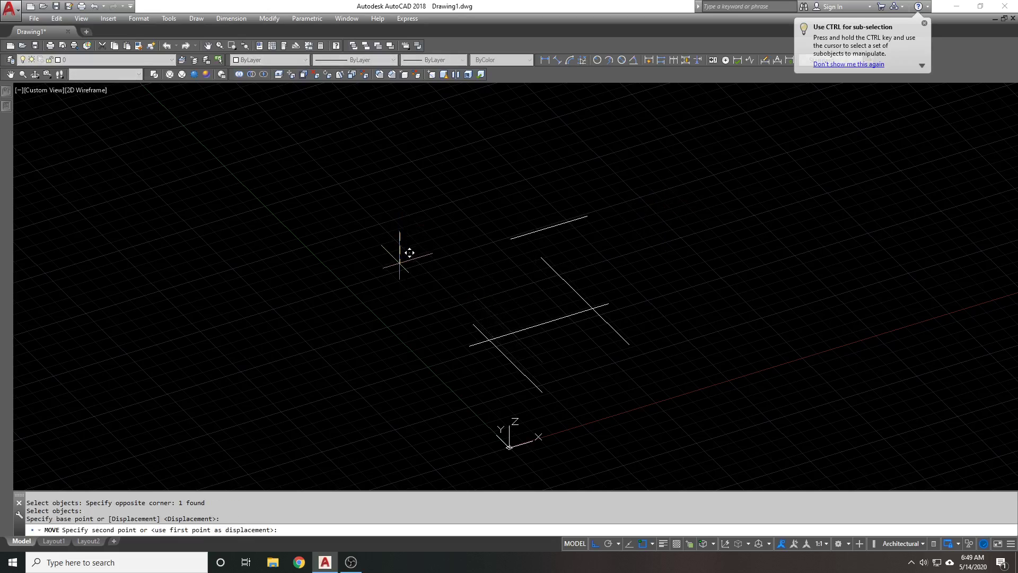
left_click(409, 253)
Stretch the upper line's endpoint to a new height with a .z filter, keeping its XY position
left_click(110, 74)
left_click(108, 83)
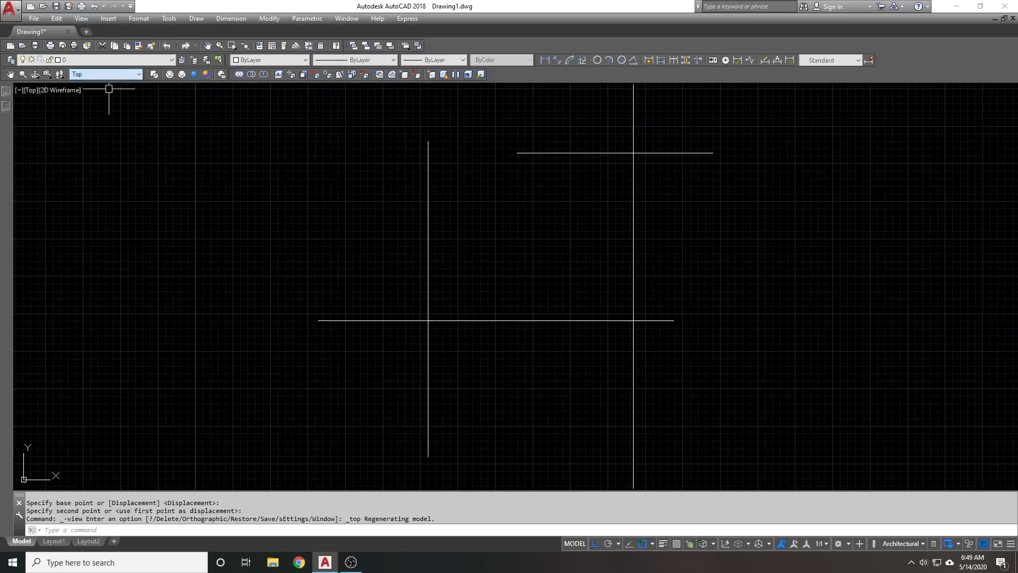
mouse_move(529, 287)
middle_mouse_down("shift")
mouse_move(550, 298)
mouse_move(469, 220)
mouse_move(486, 197)
middle_mouse_up("shift")
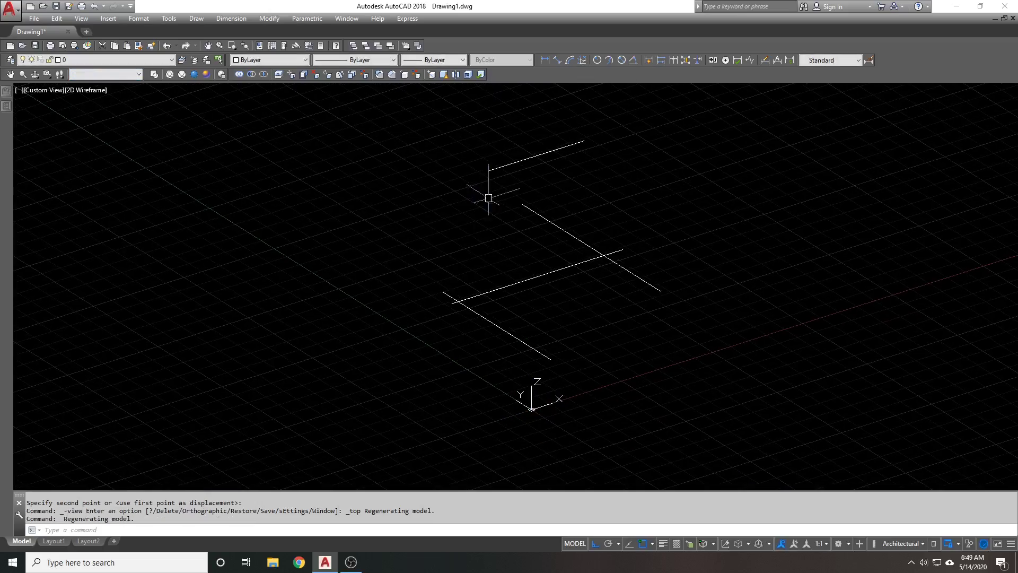
type("s")
key("Return")
left_click(502, 153)
left_click(469, 239)
key("Return")
left_click(490, 169)
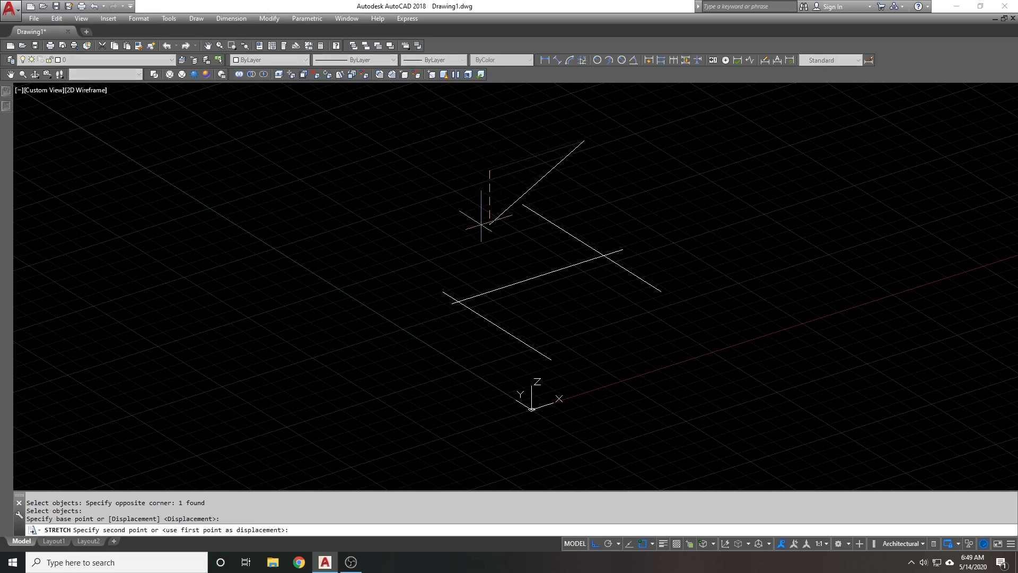
key("Return")
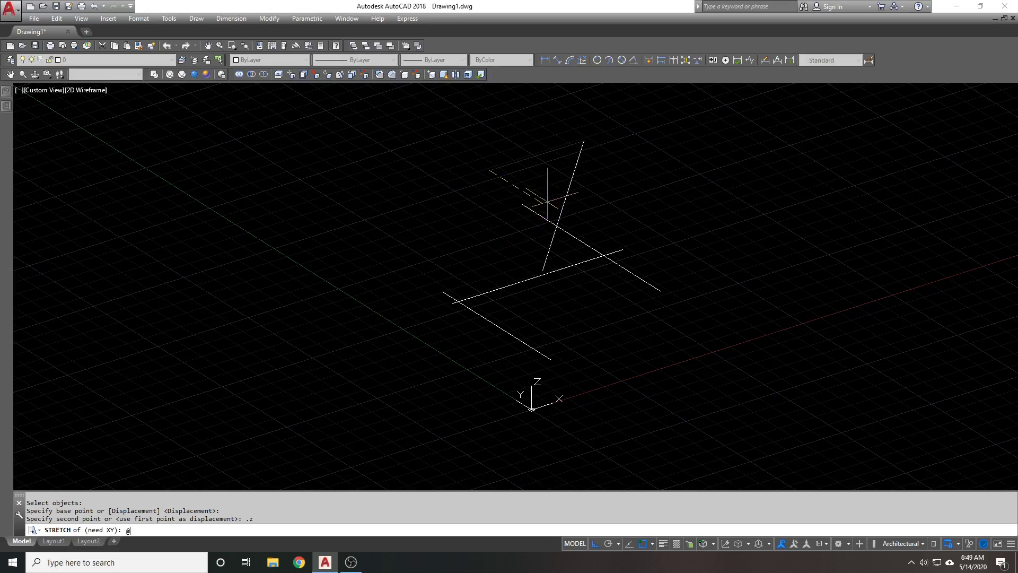
left_click(546, 200)
type("@")
key("Return")
middle_click_drag(546, 200, 525, 280, "shift")
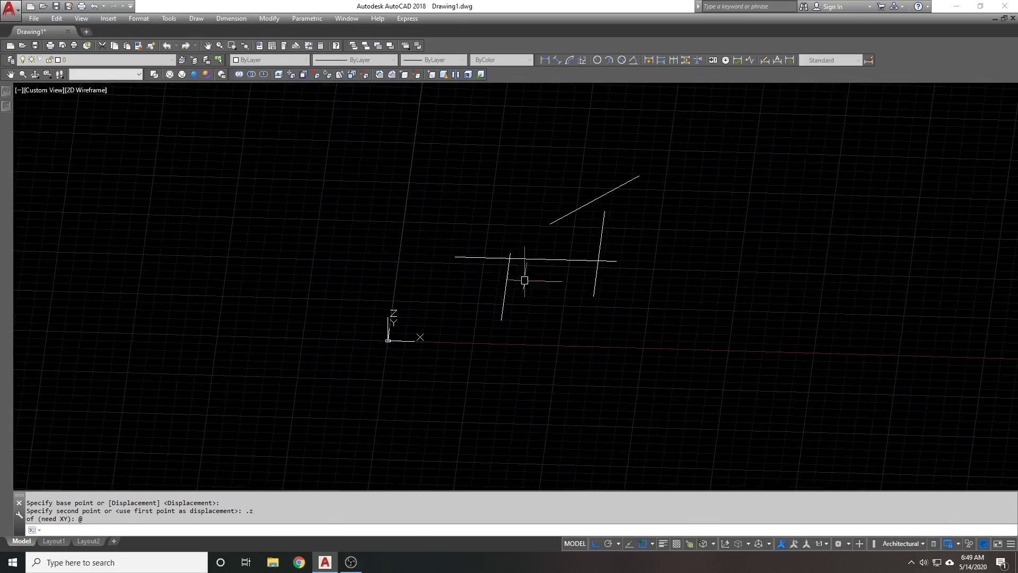
In Top view, measure the distance between two points on the upper horizontal line
left_click(111, 77)
left_click(106, 84)
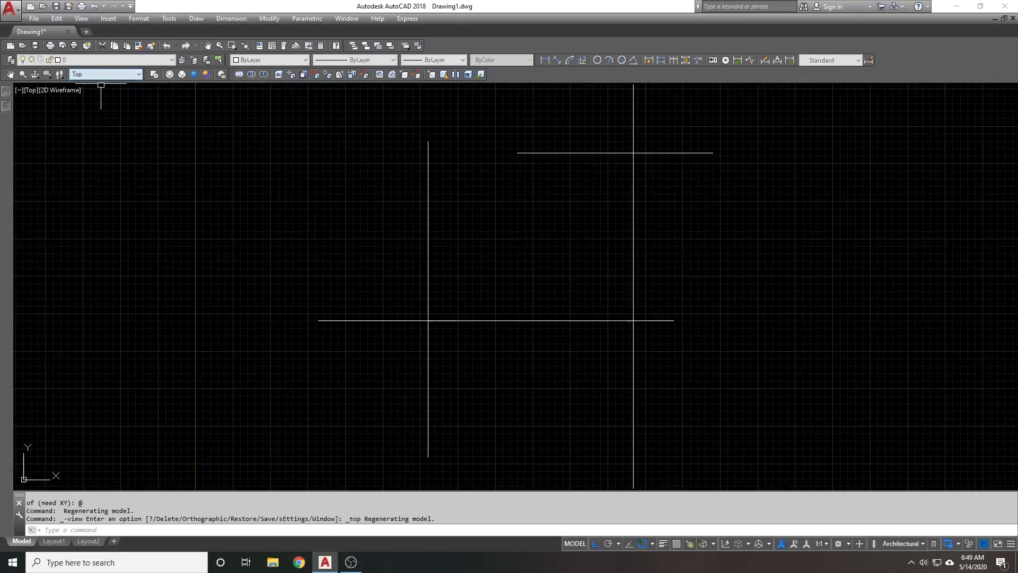
scroll(412, 251, "down", 2)
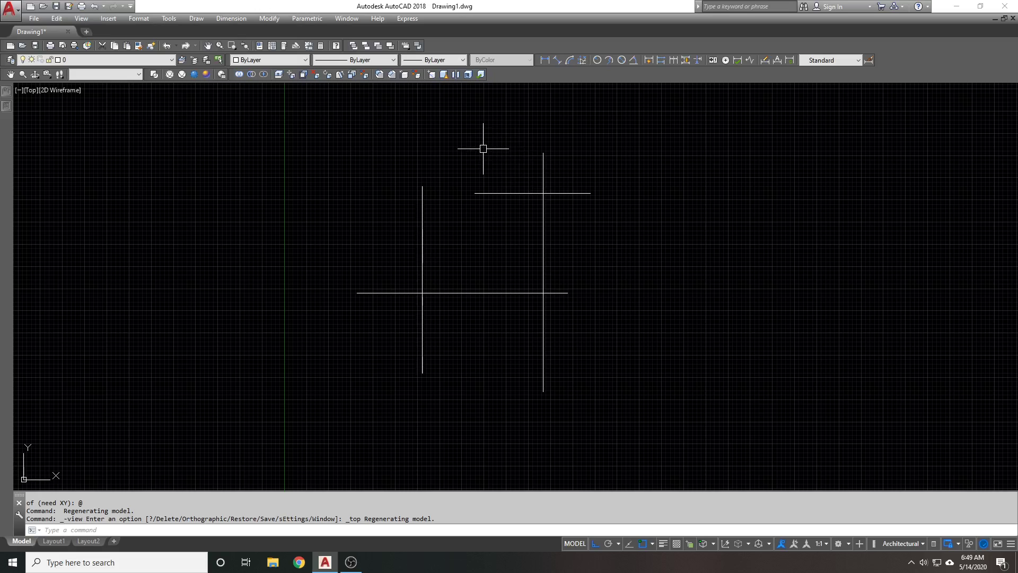
middle_click_drag(483, 149, 477, 204)
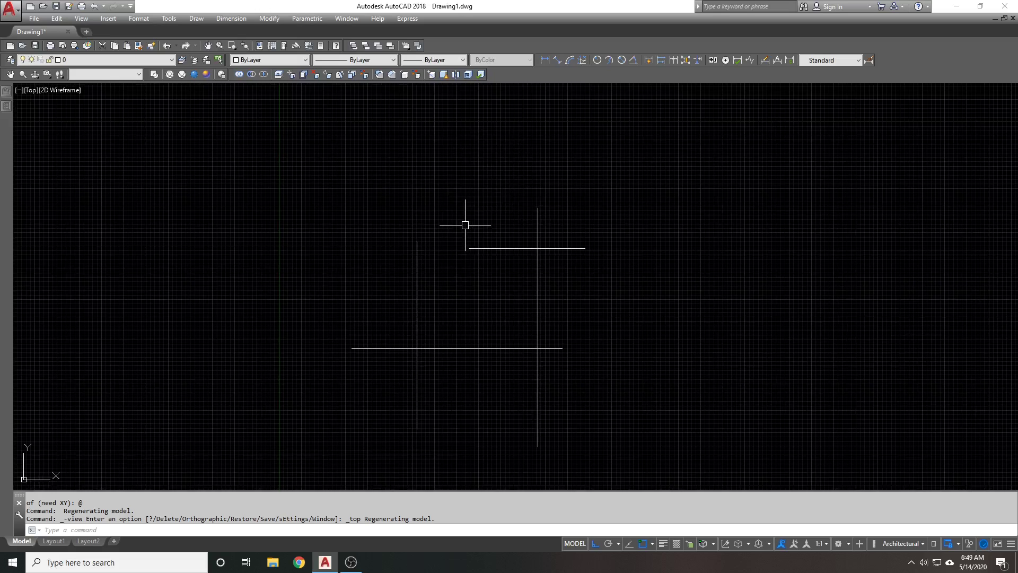
type("dist")
key("Return")
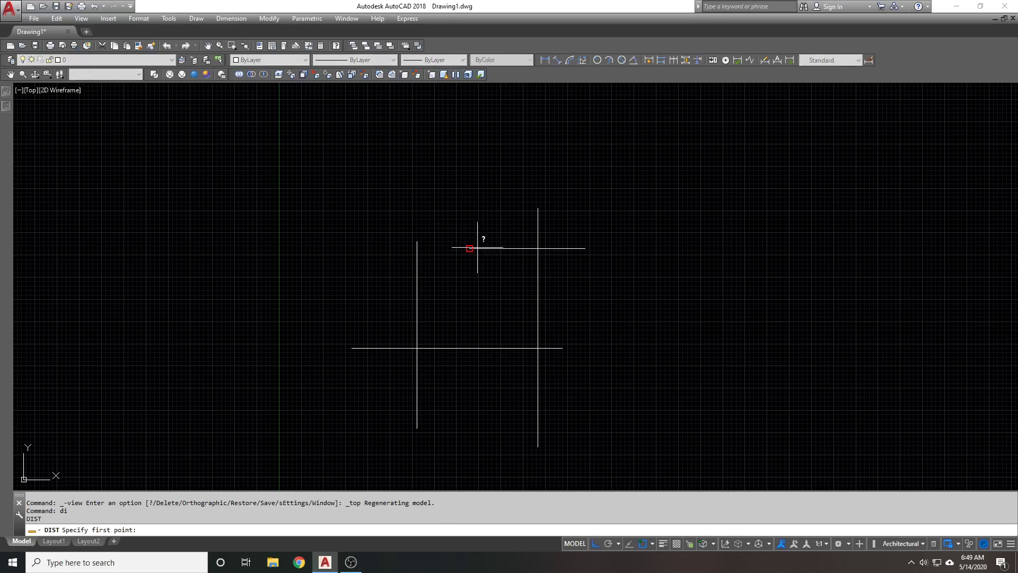
left_click(471, 247)
left_click(572, 245)
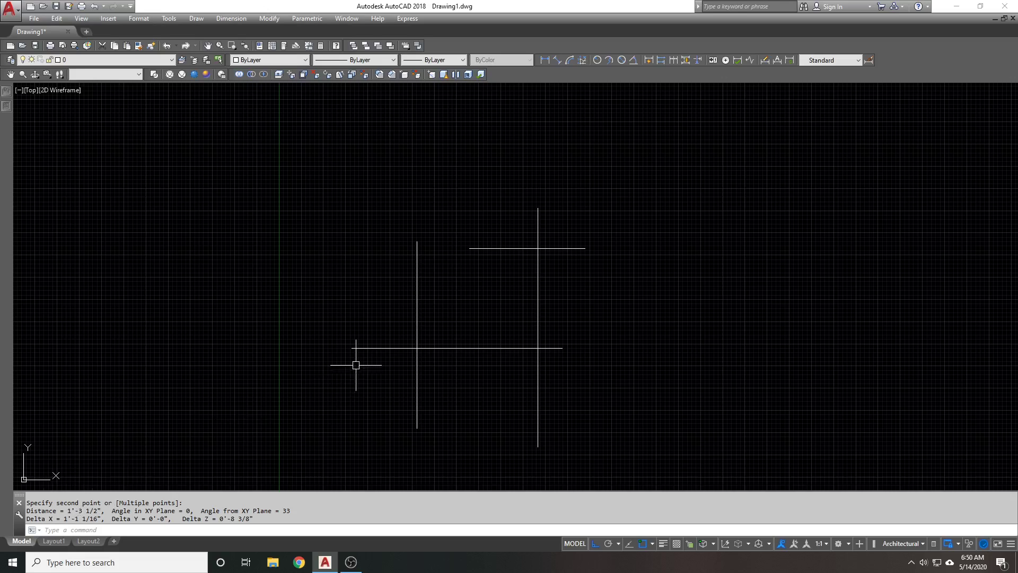
Measure the distance between the two ends of the lower horizontal line
type("d")
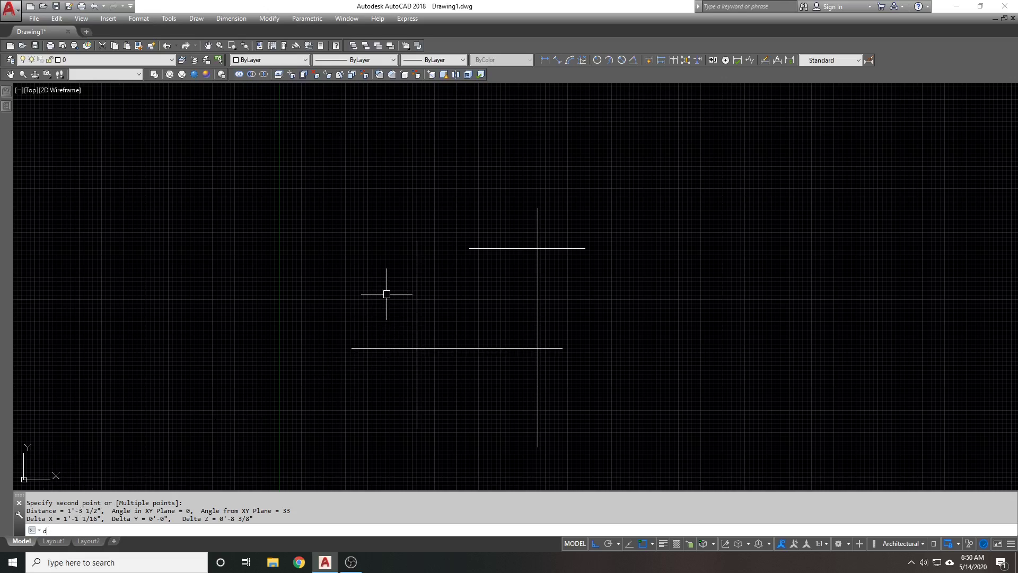
type("i")
key("Return")
left_click(355, 348)
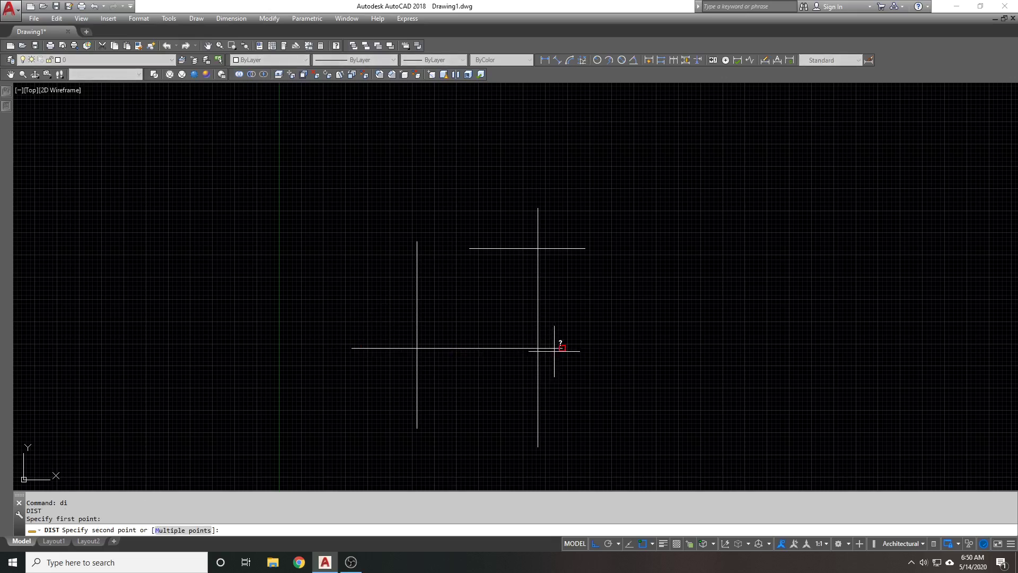
left_click(560, 348)
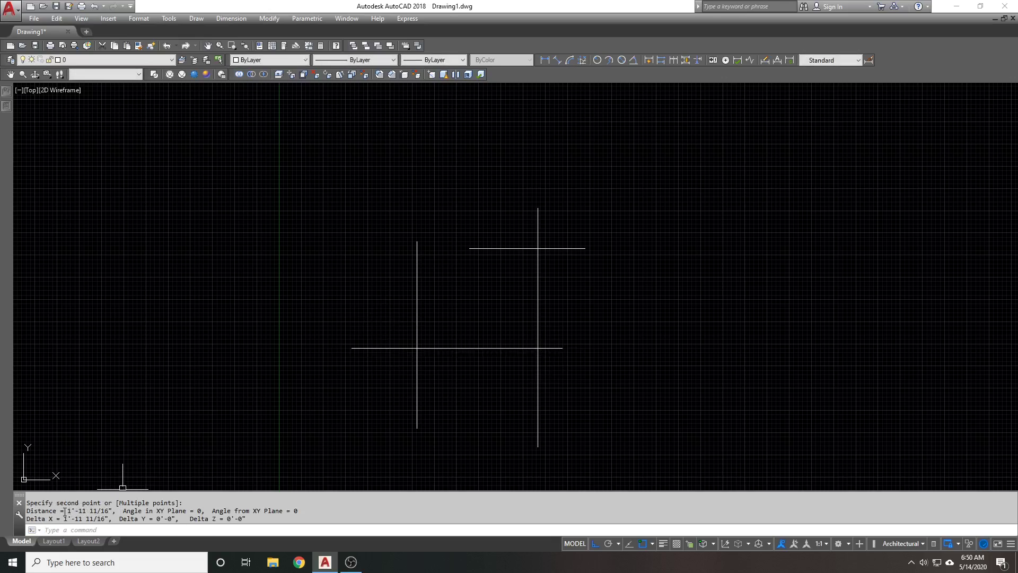
key("Escape")
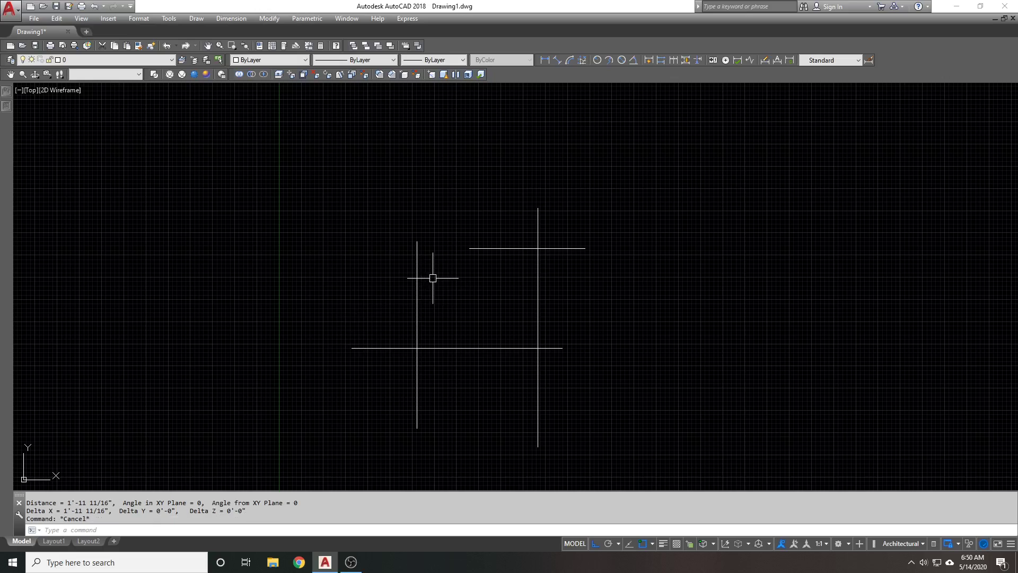
scroll(466, 254, "up", 3)
Orbit to inspect the lines' heights in 3D, then undo back to Top view
type("l")
key("Return")
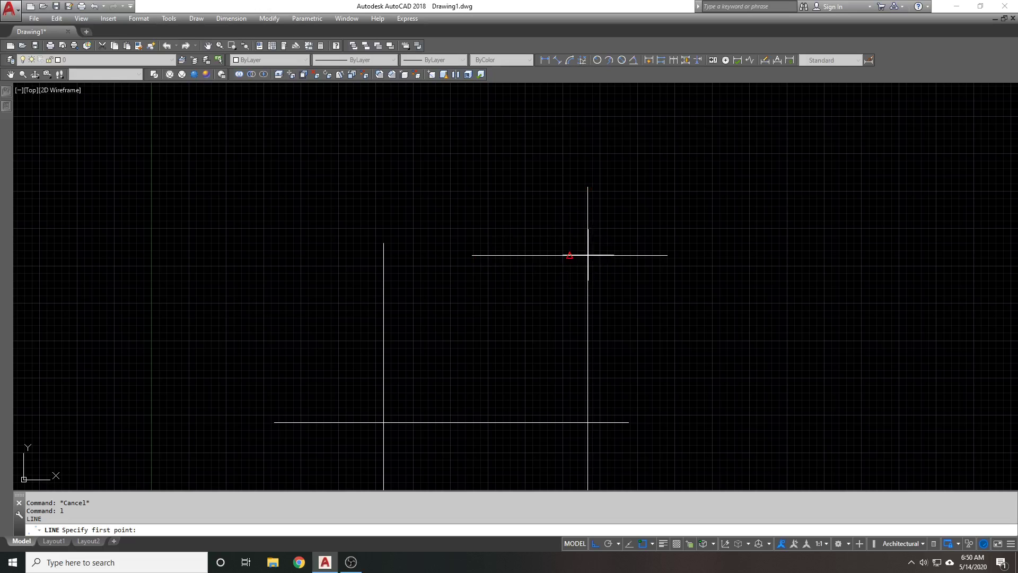
middle_click_drag(562, 317, 593, 248)
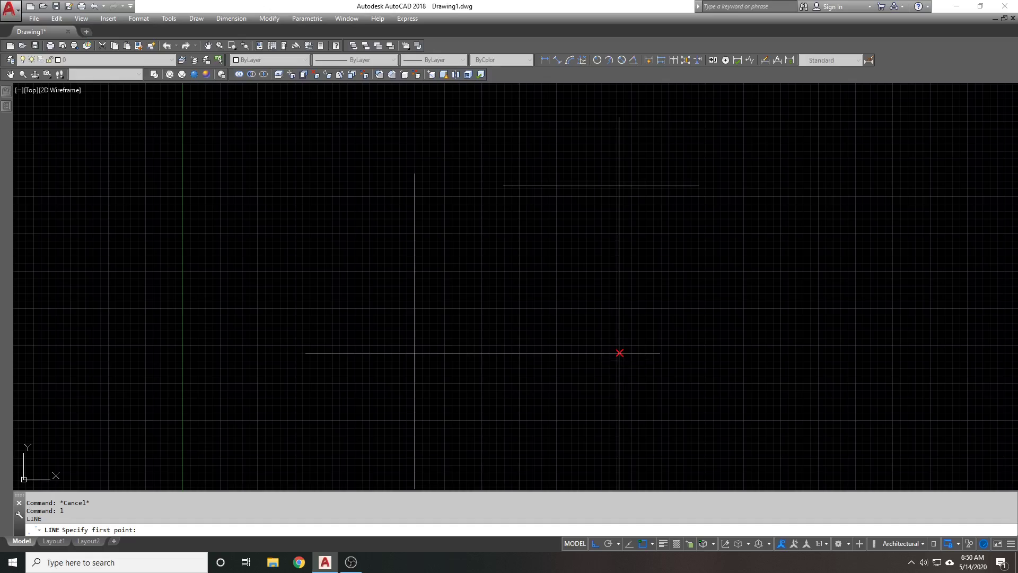
key("Escape")
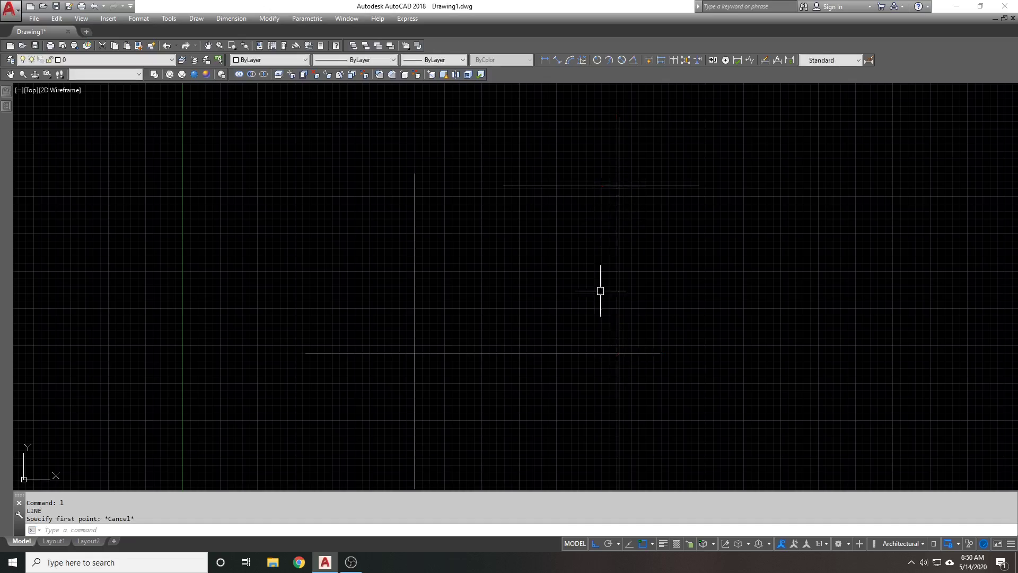
middle_click_drag(600, 289, 666, 143, "shift")
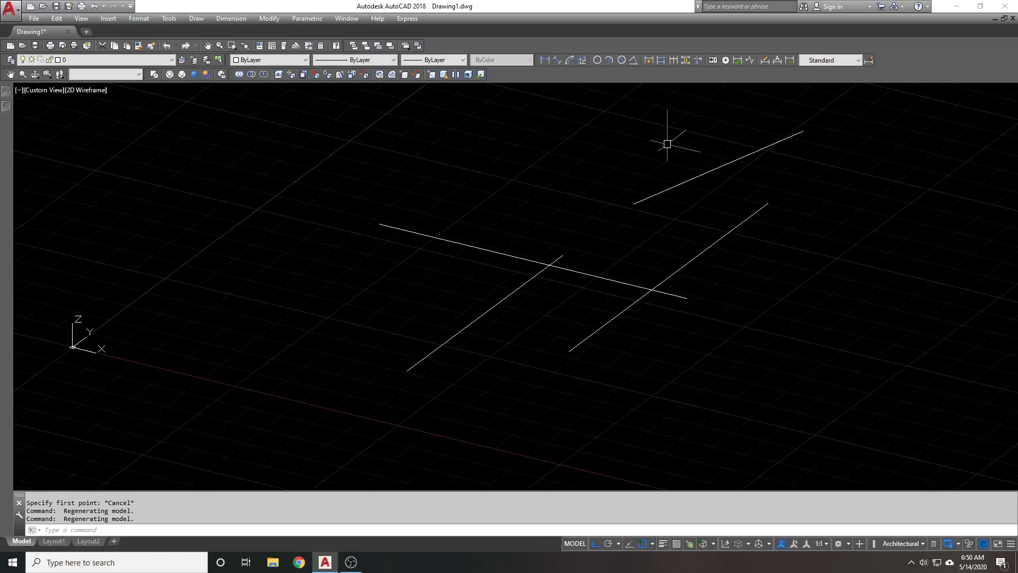
mouse_move(576, 226)
middle_mouse_down("shift")
mouse_move(604, 239)
mouse_move(588, 238)
middle_mouse_up("shift")
type("u")
key("Return")
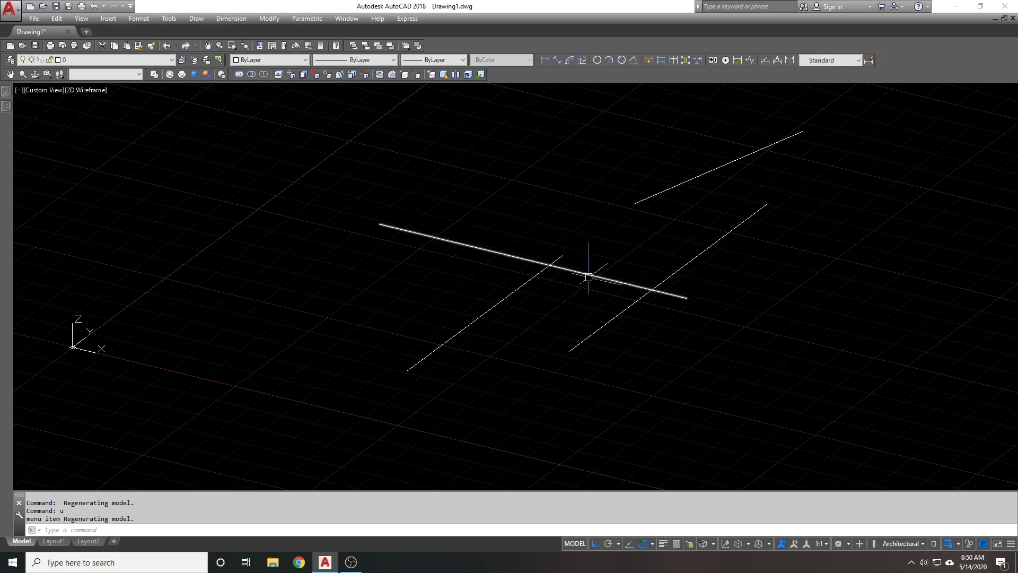
key("Return")
key("Return")
Fillet the right vertical and bottom lines into a sharp corner, then try the upper line
type("f")
key("Return")
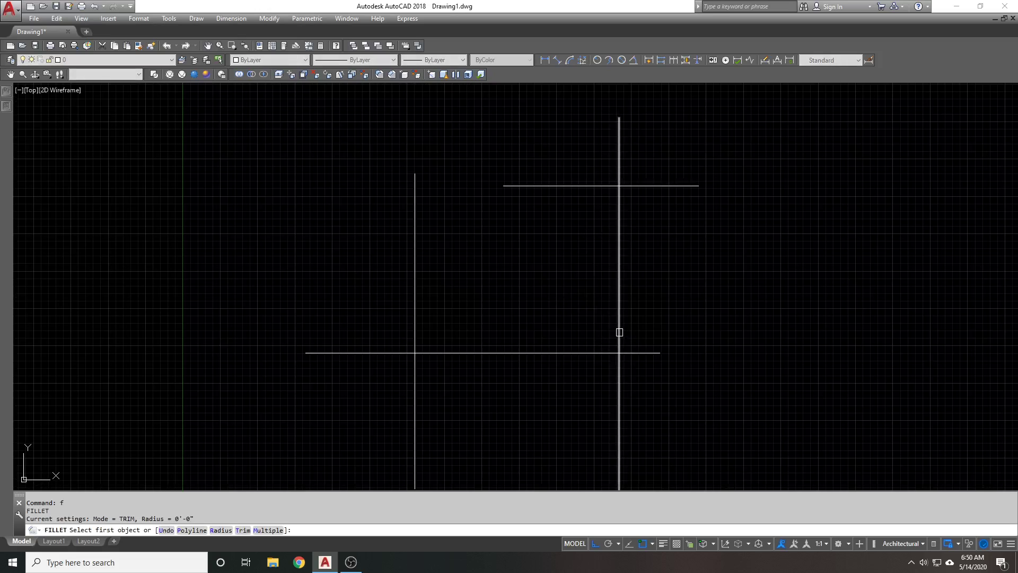
left_click(618, 333)
left_click(594, 350)
key("Return")
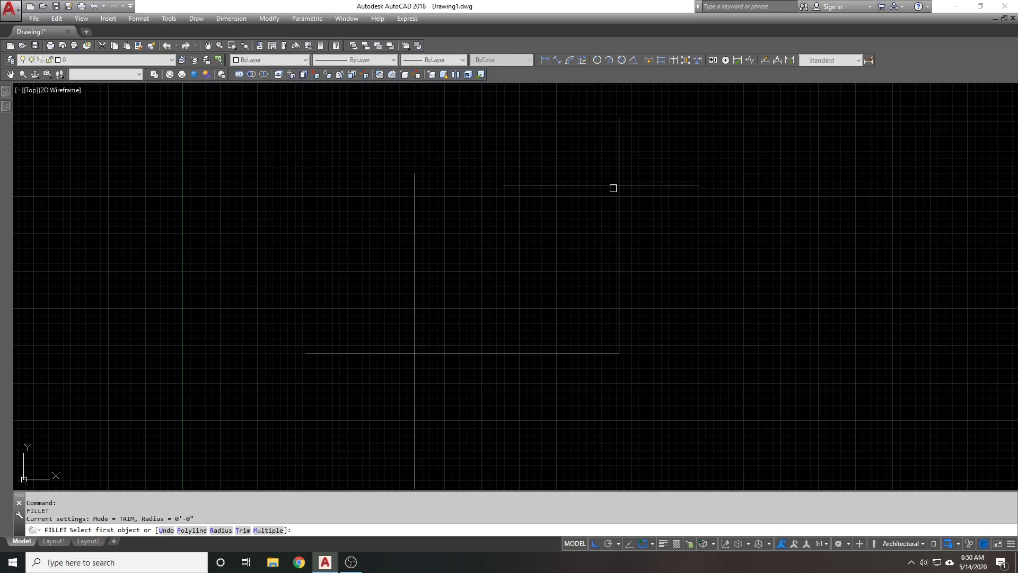
left_click(610, 188)
left_click(620, 201)
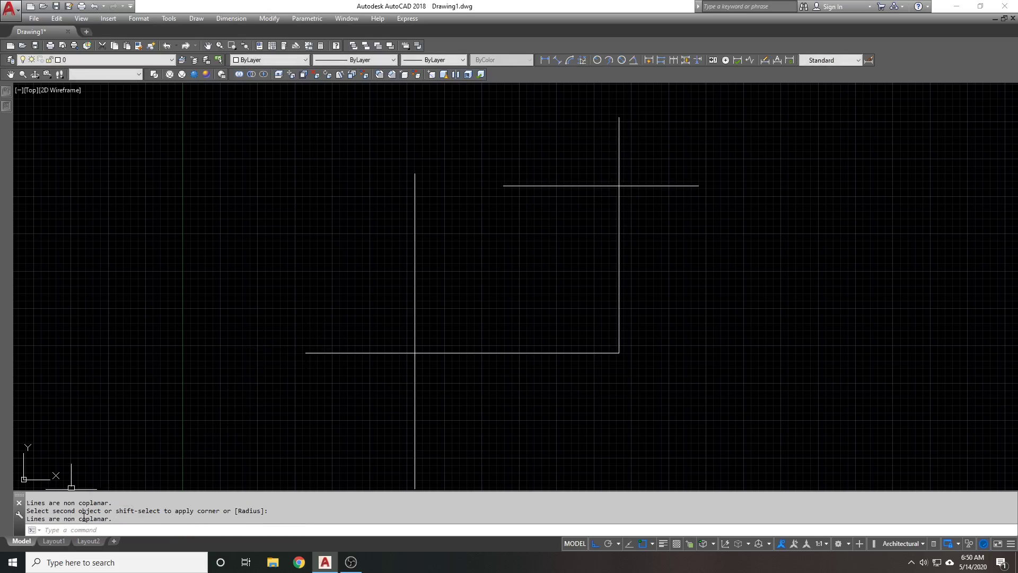
Inspect the corner in 3D, return to Top view, and window-select then deselect the four lines
scroll(335, 328, "down", 2)
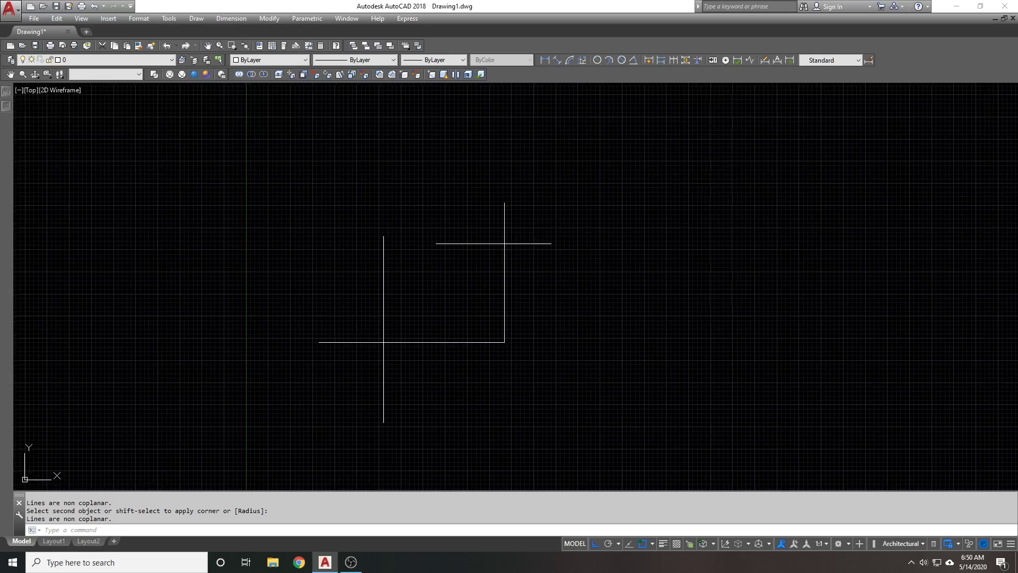
middle_click_drag(334, 328, 373, 339)
middle_click_drag(489, 356, 499, 354)
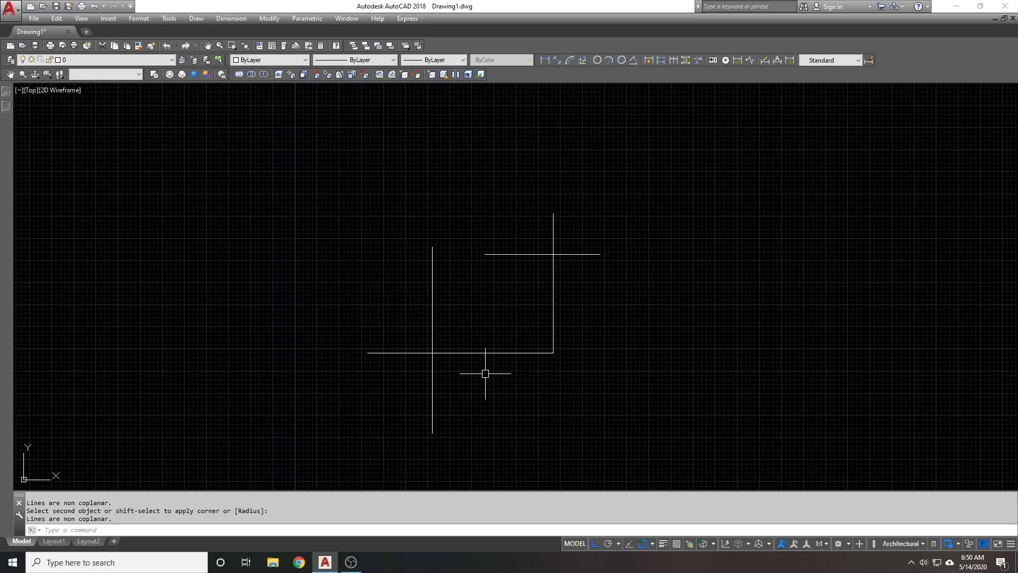
middle_click_drag(481, 364, 479, 270, "shift")
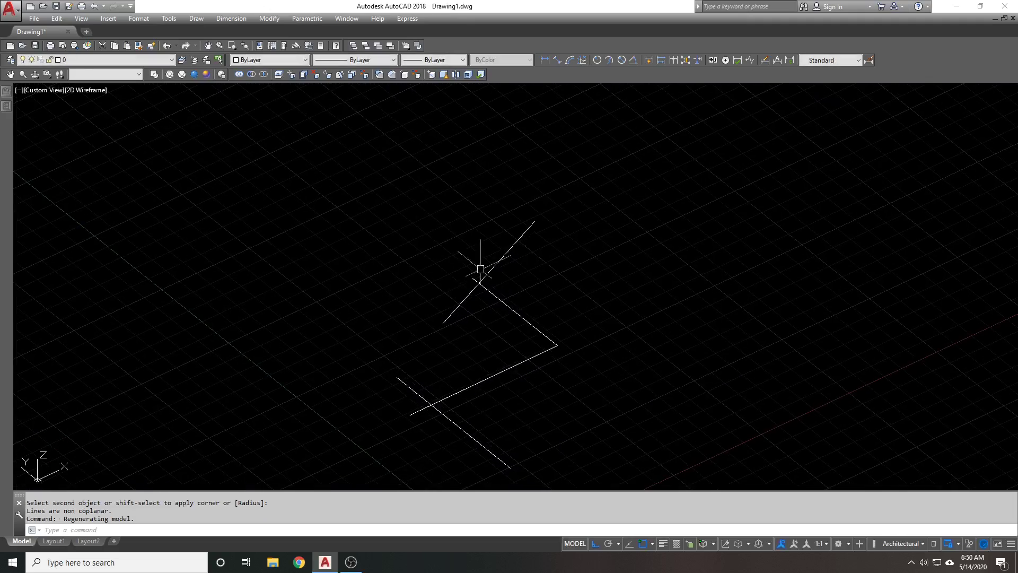
key("ctrl+z")
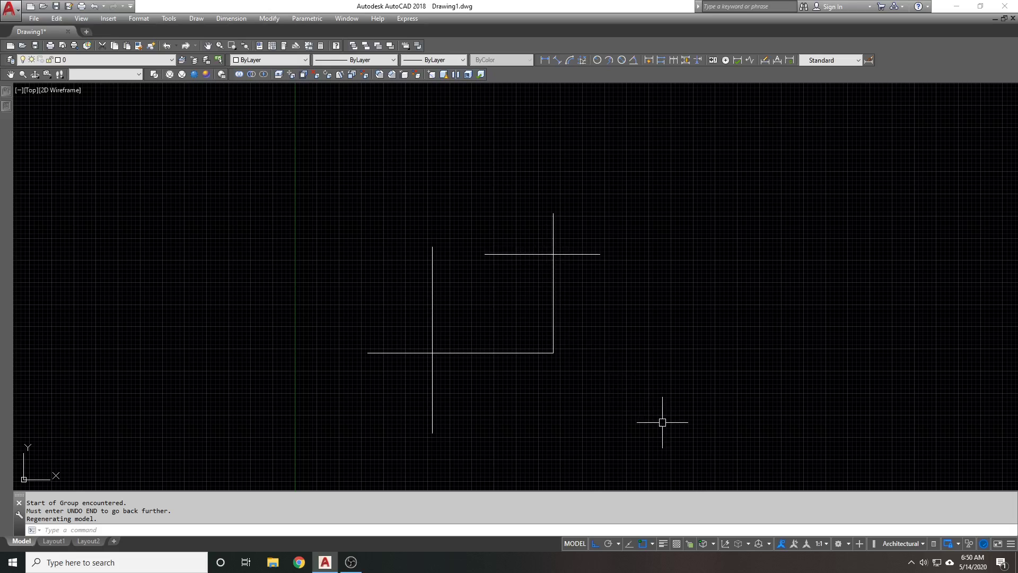
left_click(700, 444)
left_click(349, 188)
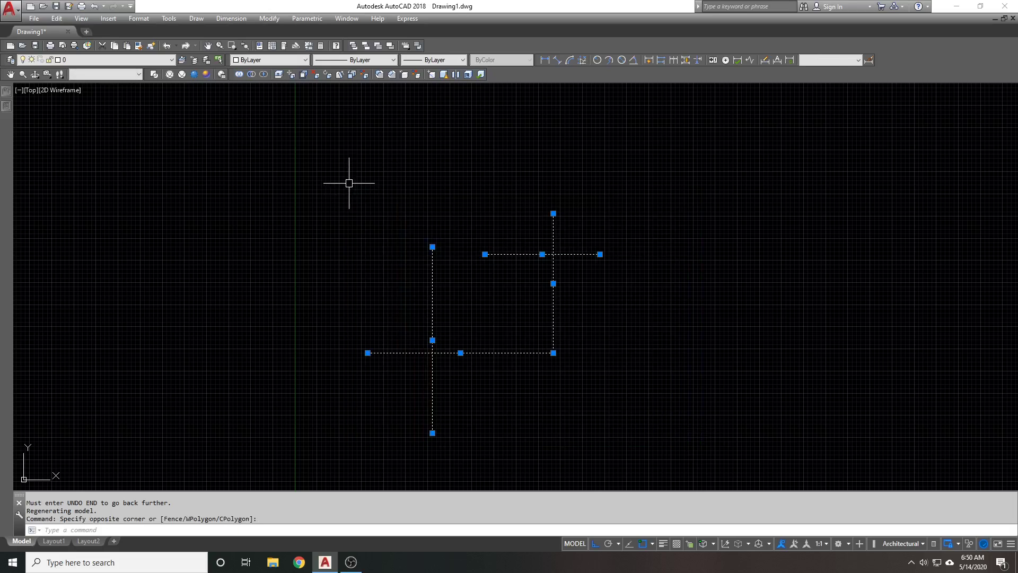
key("Escape")
Draw a circle above the lines and copy it below the corner
type("c")
key("Return")
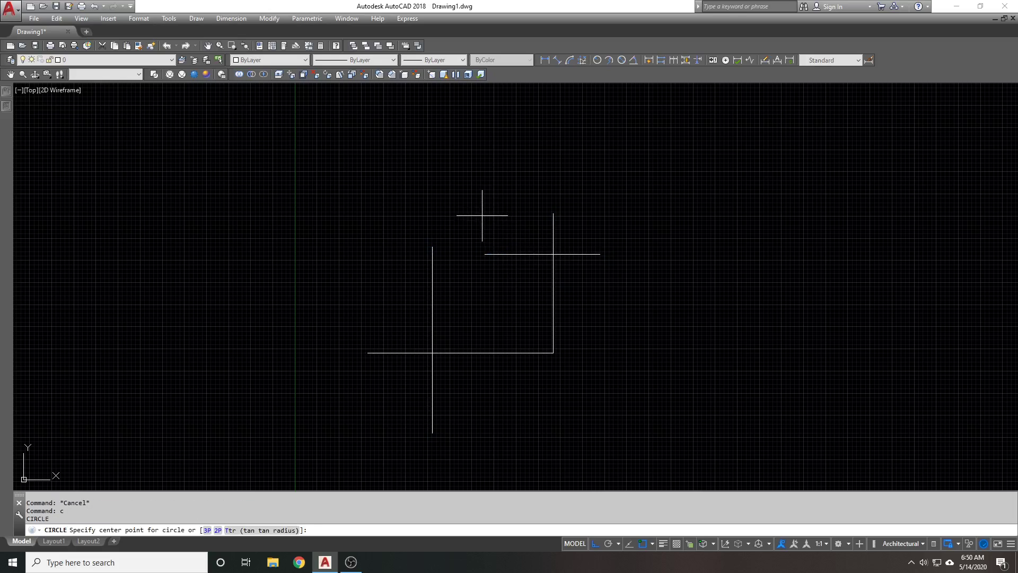
left_click(478, 215)
type("cc")
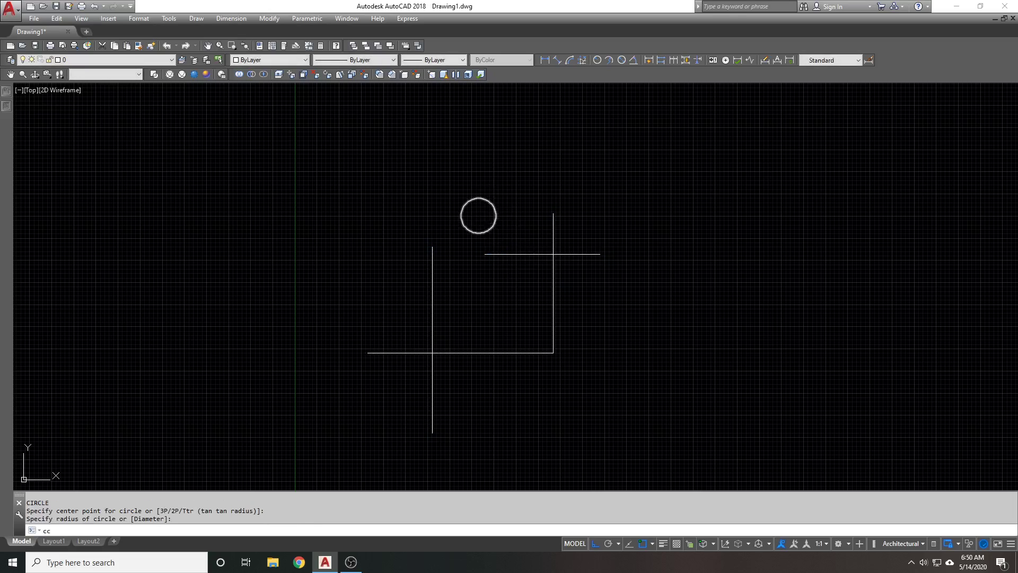
key("Return")
left_click(496, 215)
key("Return")
left_click(478, 215)
left_click(555, 416)
Draw an arc to the right and copy it to the upper left
key("Return")
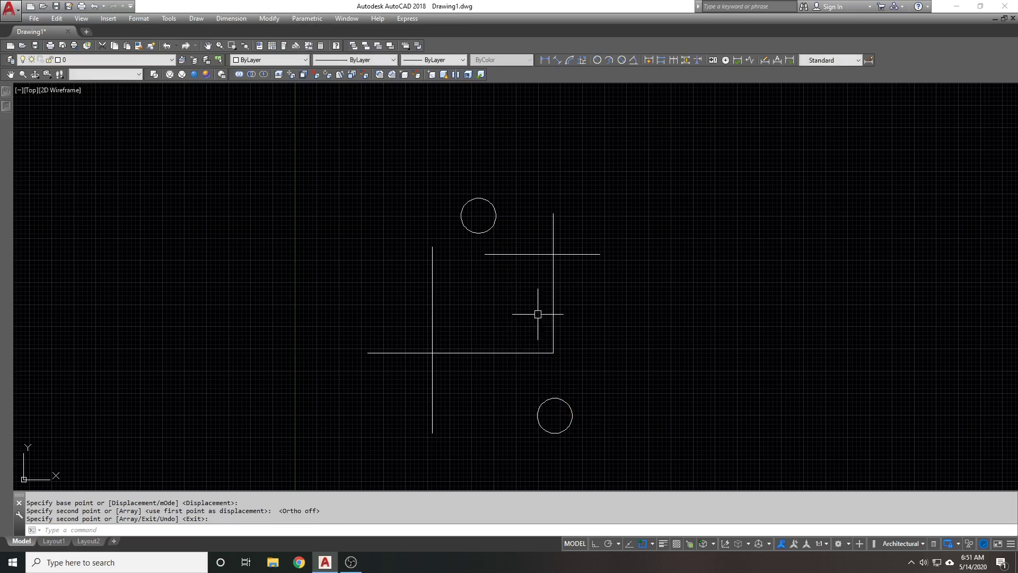
type("a")
key("Return")
left_click(603, 317)
left_click(621, 299)
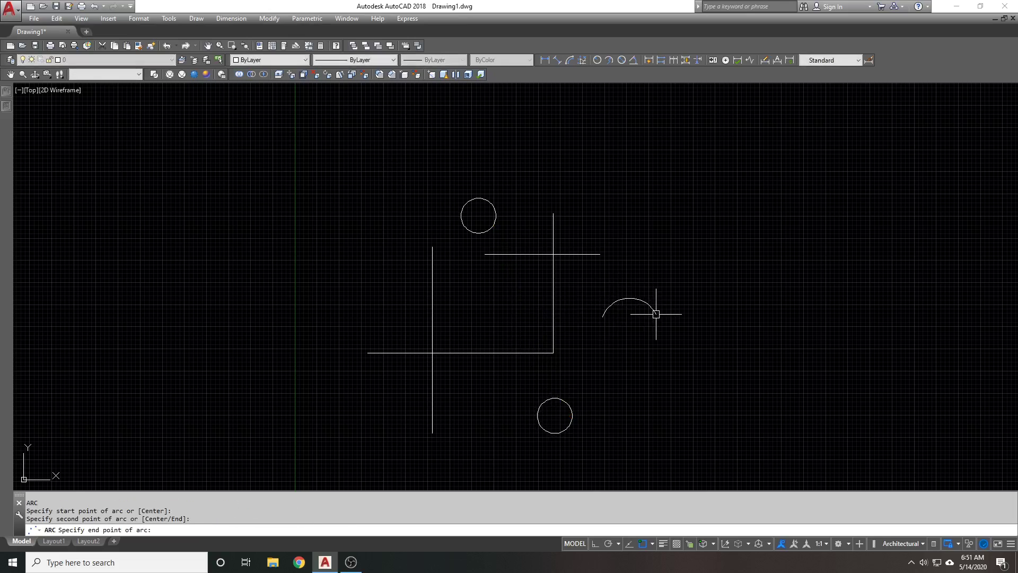
type("co")
key("Return")
left_click(620, 298)
key("Return")
left_click(622, 299)
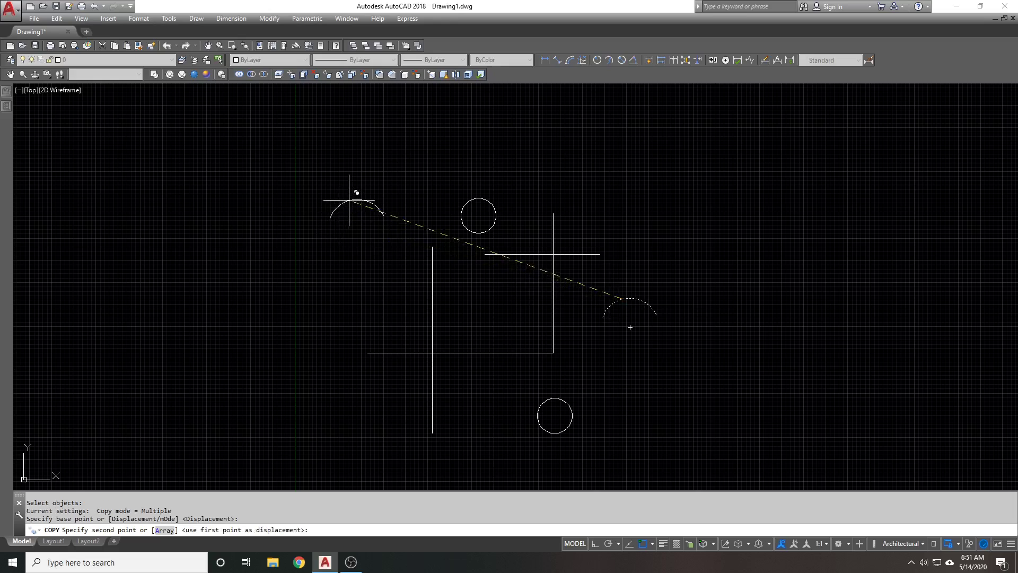
left_click(349, 200)
Place single-line text 'TEST' left of the lines at 0.25 height
key("Return")
type("dt")
key("Return")
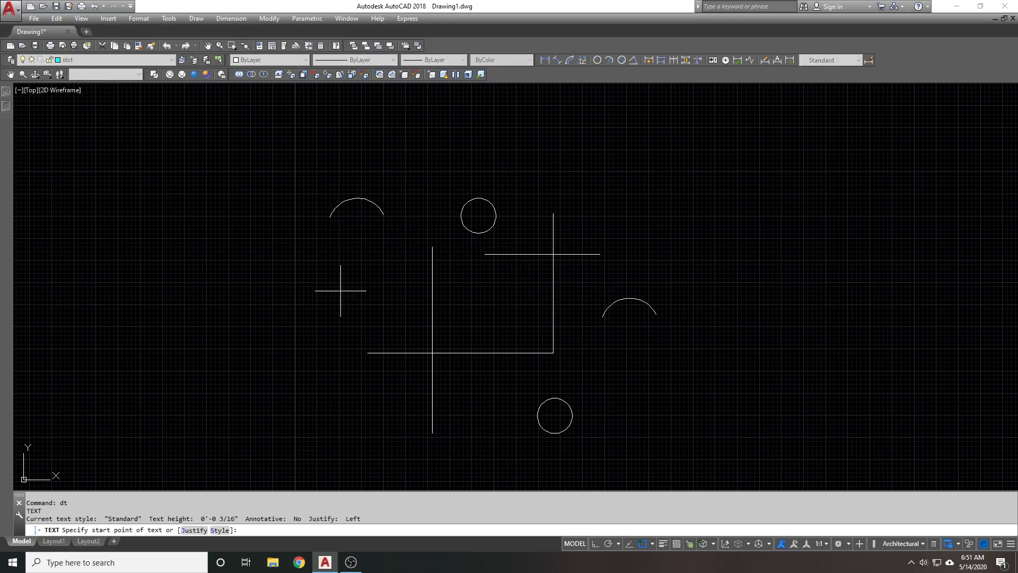
left_click(336, 292)
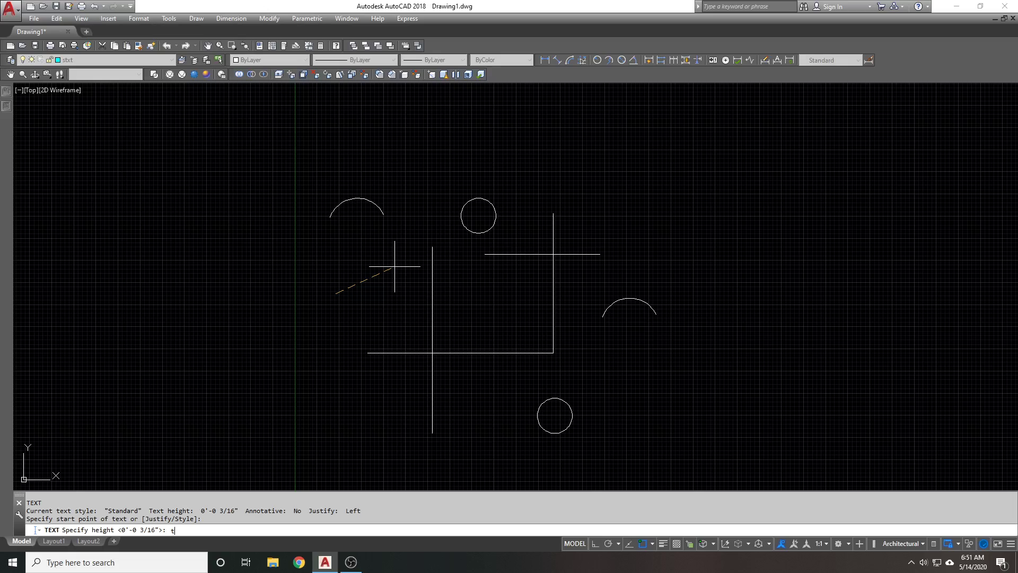
type(".25")
key("Return")
key("Return")
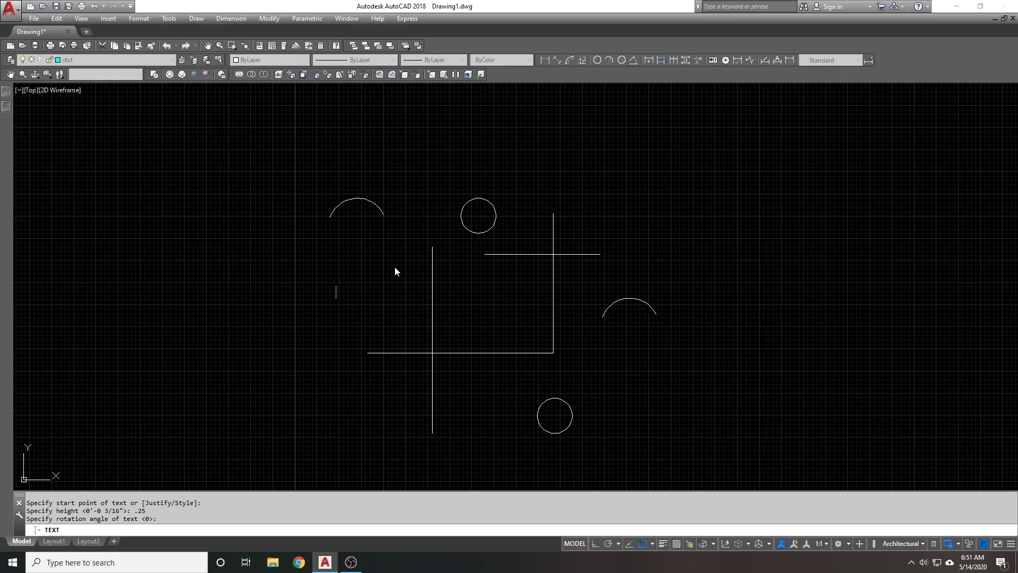
type("CIR")
key("BackSpace")
key("BackSpace")
type("TEXT")
key("Return")
key("Return")
Change the TEST text height to 1 in Properties
left_click(416, 281)
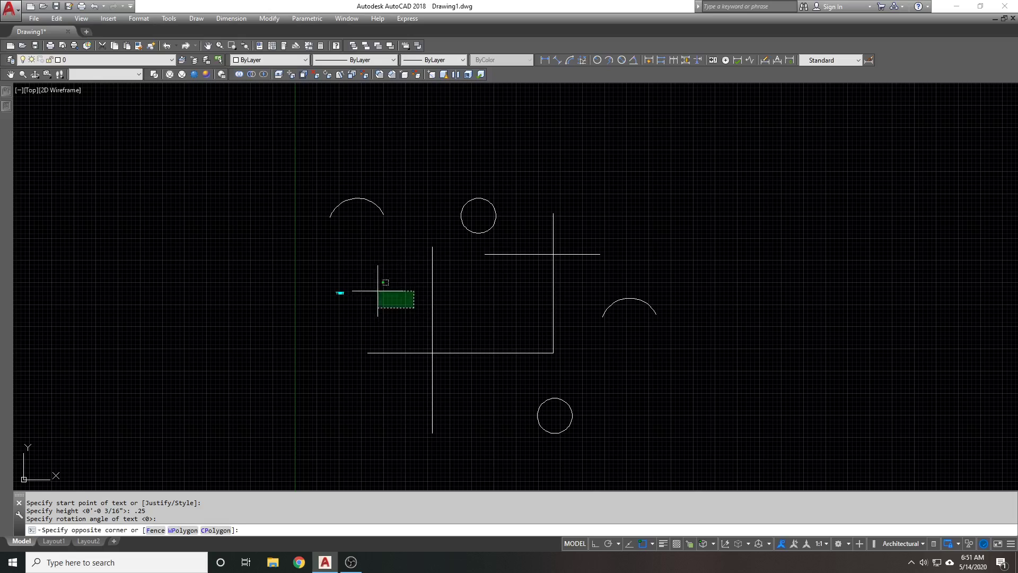
left_click(331, 297)
key("ctrl+1")
left_click(175, 287)
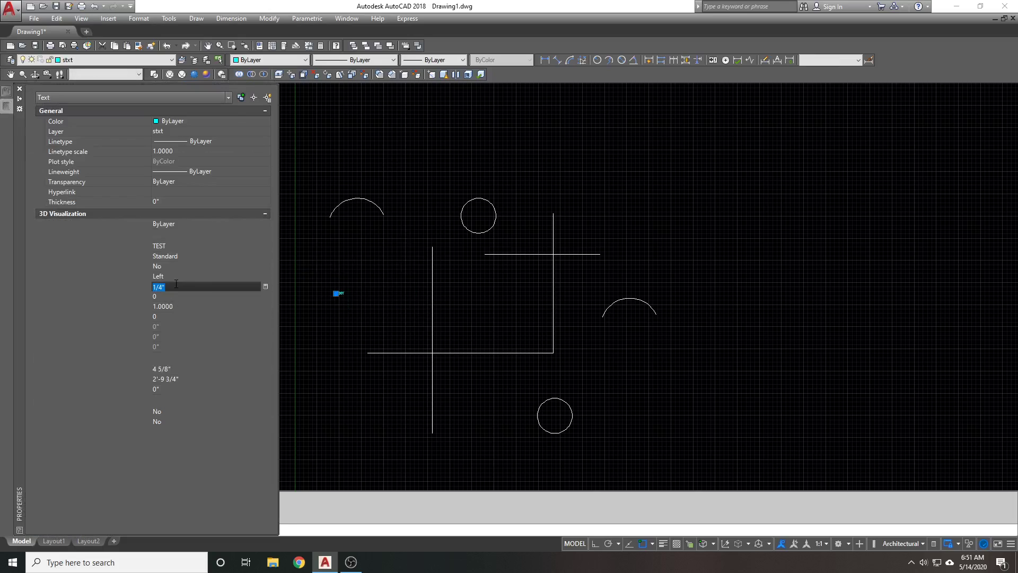
type("1")
key("Tab")
key("ctrl+1")
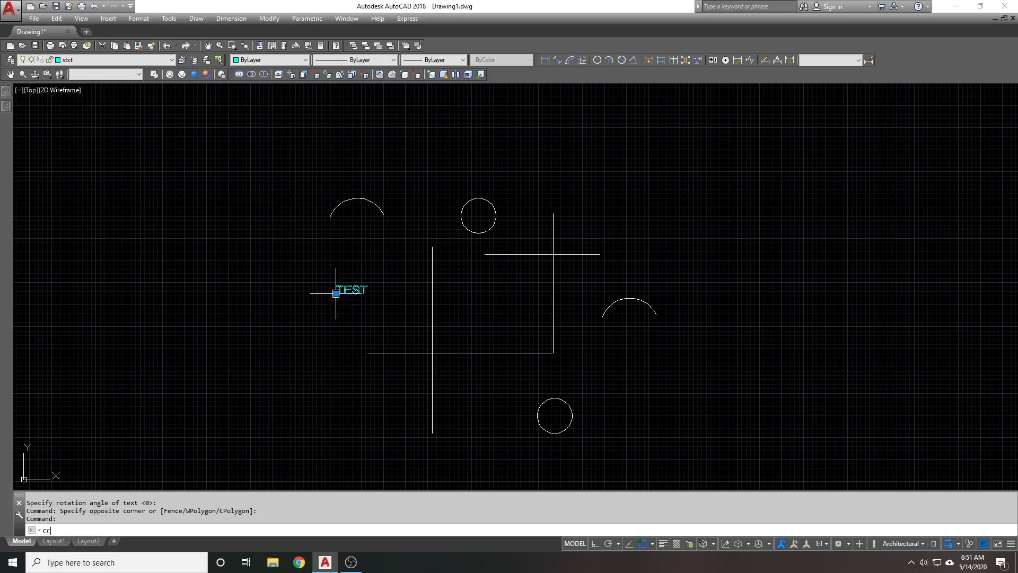
Copy the TEST text to below the corner
type("co")
key("Return")
left_click(335, 293)
left_click(480, 391)
key("Escape")
key("Return")
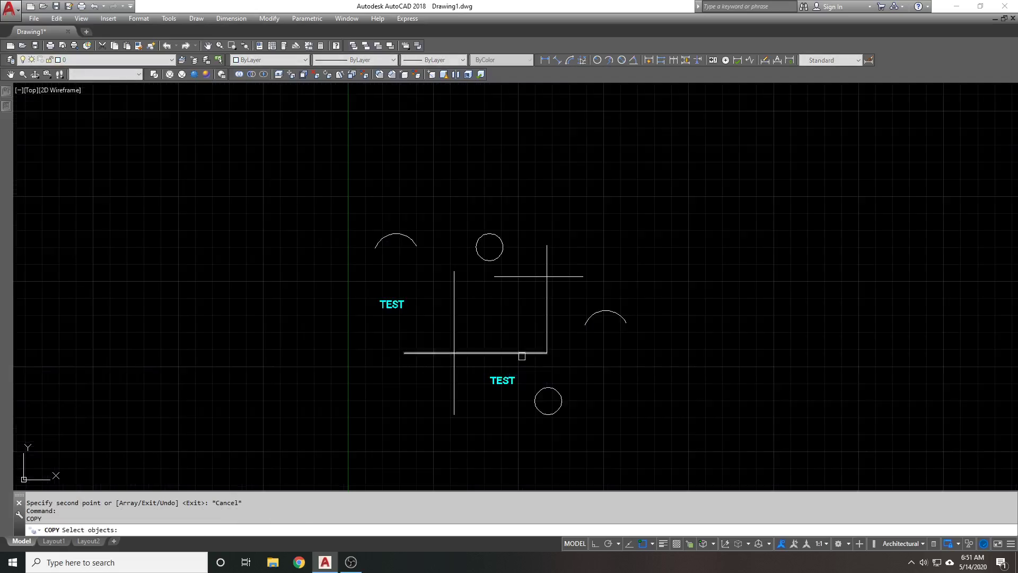
In a tilted 3D view, MOVE the TEST text vertically to a higher position
middle_click_drag(480, 391, 483, 257, "shift")
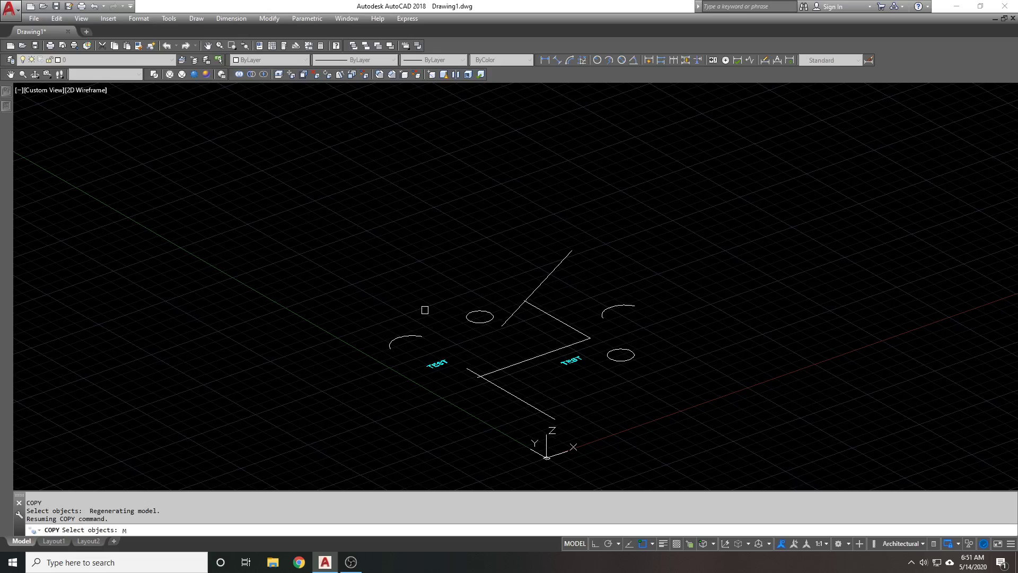
key("Escape")
type("m")
key("Return")
left_click(446, 346)
left_click(409, 374)
key("Return")
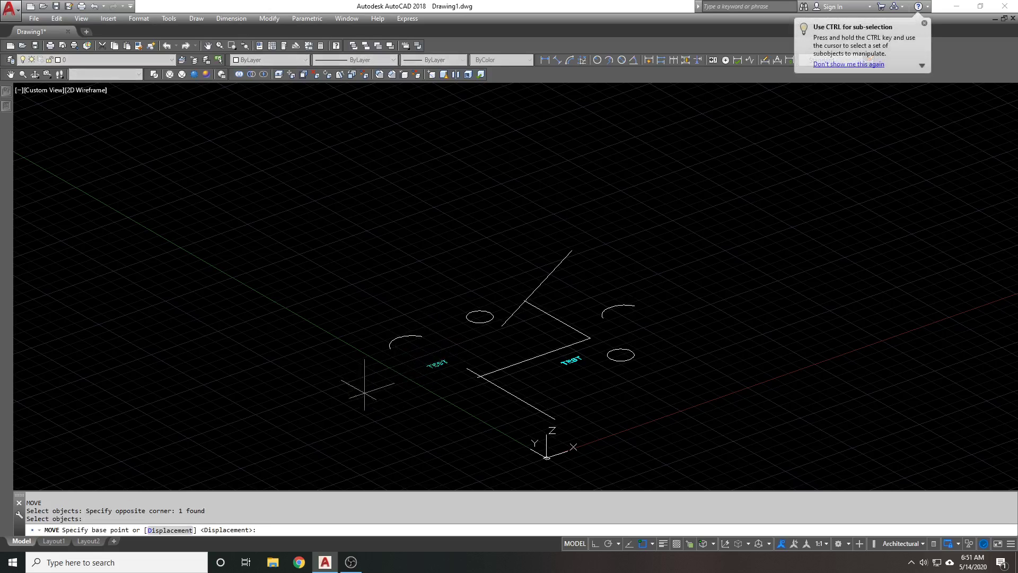
left_click(288, 406)
left_click(289, 294)
Move the left arc up to a new height
key("Return")
left_click(412, 305)
left_click(377, 355)
key("Return")
left_click(365, 308)
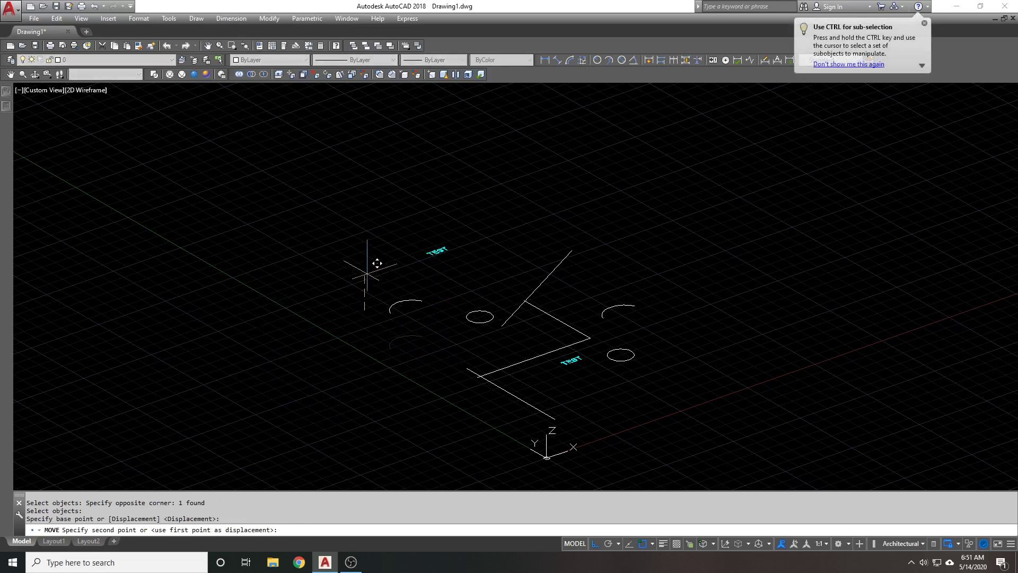
left_click(377, 263)
Drop the near circle lower and raise the right circle higher
key("Return")
left_click(484, 312)
key("Return")
left_click(371, 344)
left_click(419, 380)
key("Return")
left_click(617, 365)
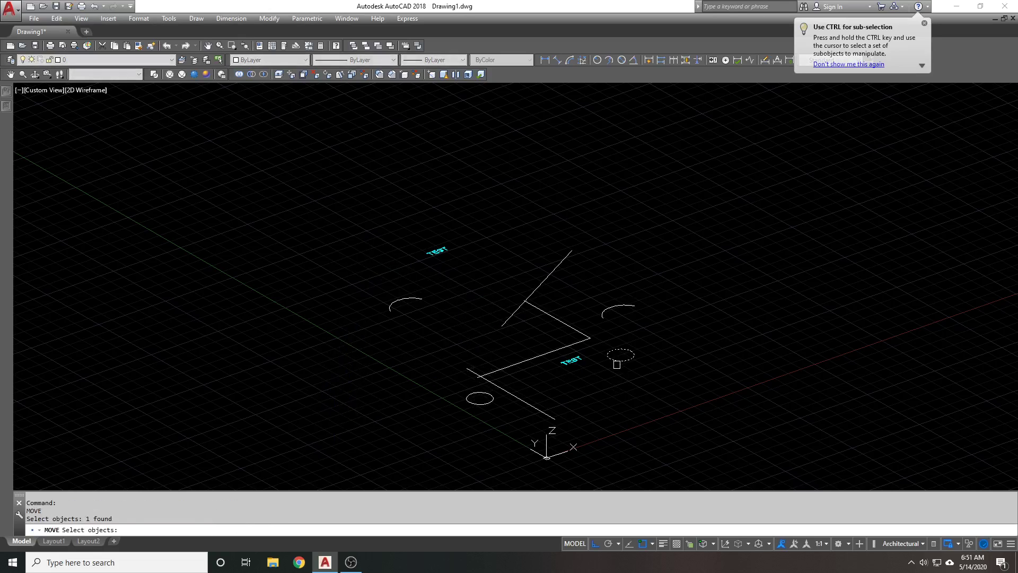
key("Return")
left_click(718, 352)
Move the right arc lower down
left_click(718, 328)
key("Return")
left_click(635, 307)
key("Return")
left_click(716, 292)
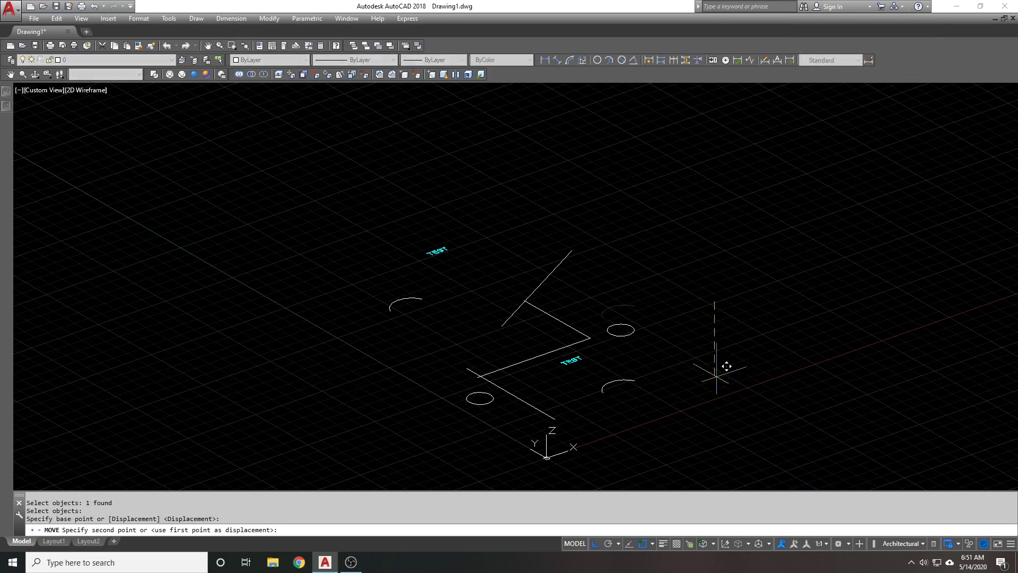
left_click(726, 366)
Switch to the Top preset view and recentre the drawing
scroll(704, 340, "down", 2)
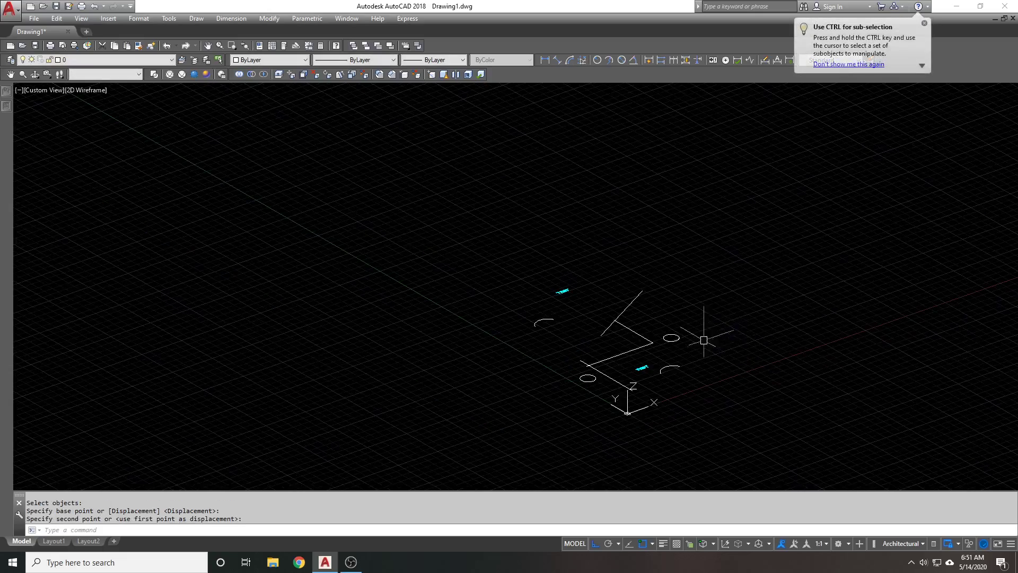
middle_click_drag(704, 340, 527, 227, "shift")
key("Escape")
key("Escape")
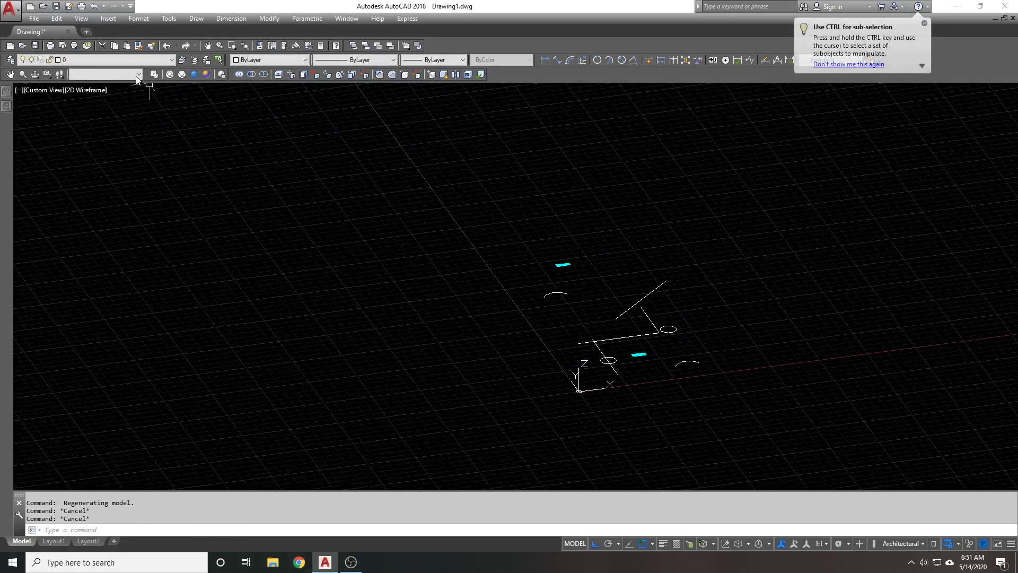
left_click(137, 75)
left_click(101, 84)
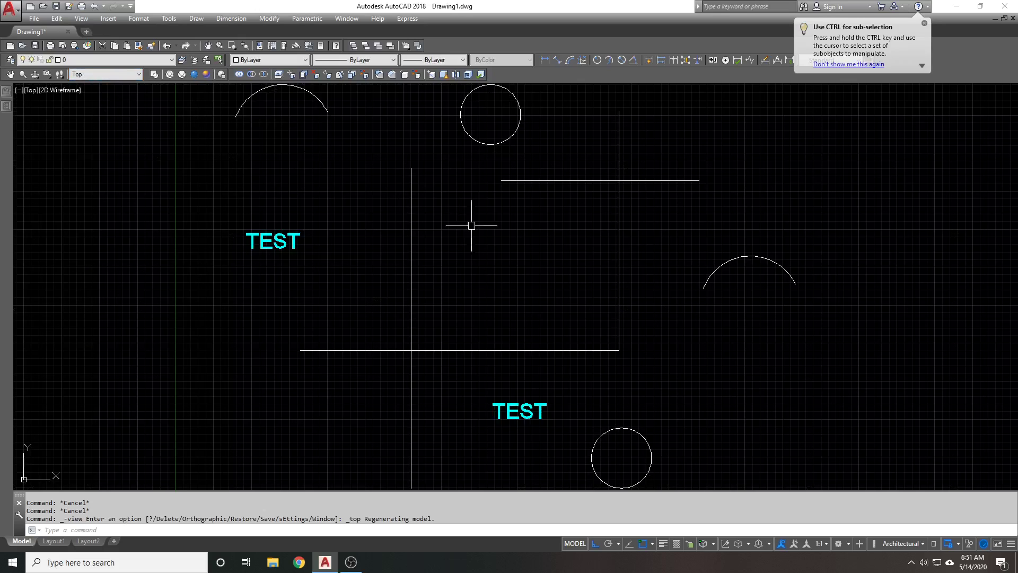
scroll(561, 278, "down", 2)
middle_click_drag(546, 273, 575, 284)
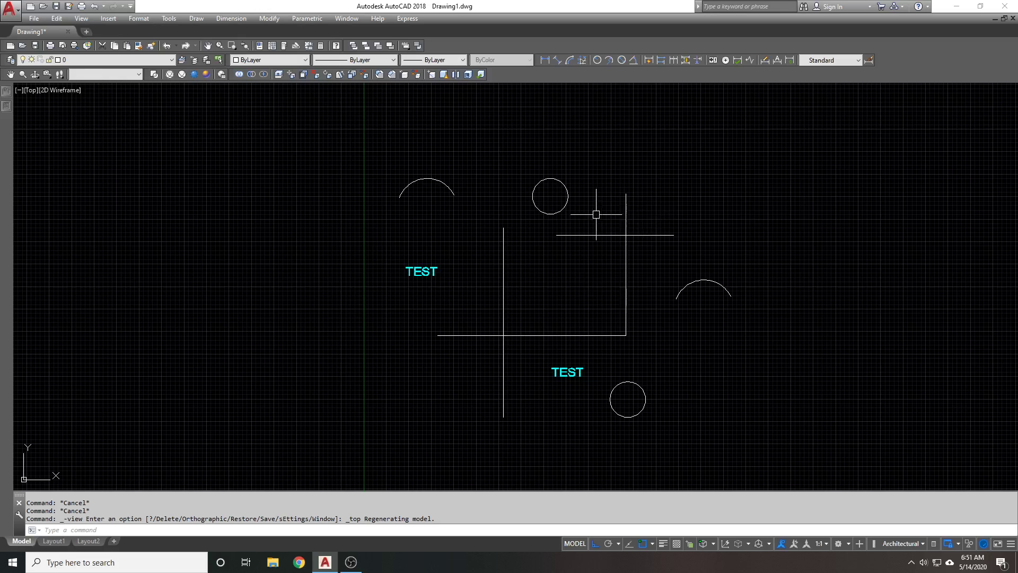
Window-select all objects and show Properties for Circle (2), radius 2"
left_click(819, 411)
left_click(352, 126)
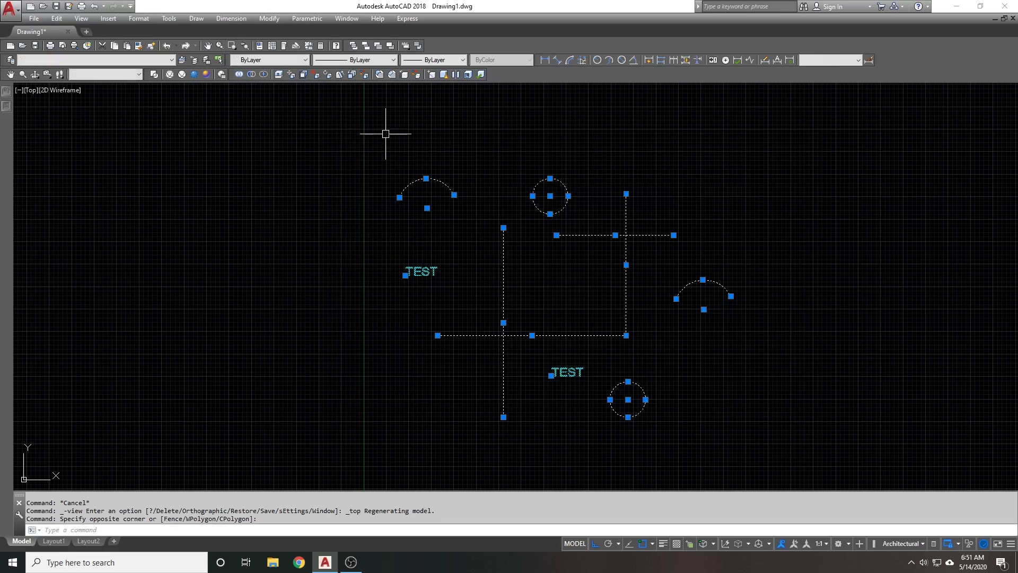
mouse_move(3, 109)
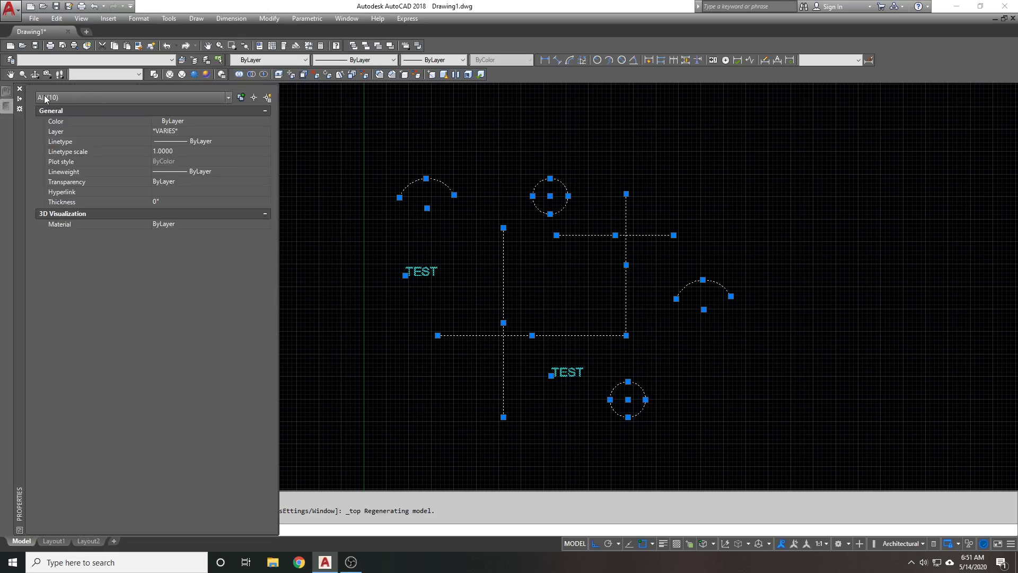
left_click(109, 98)
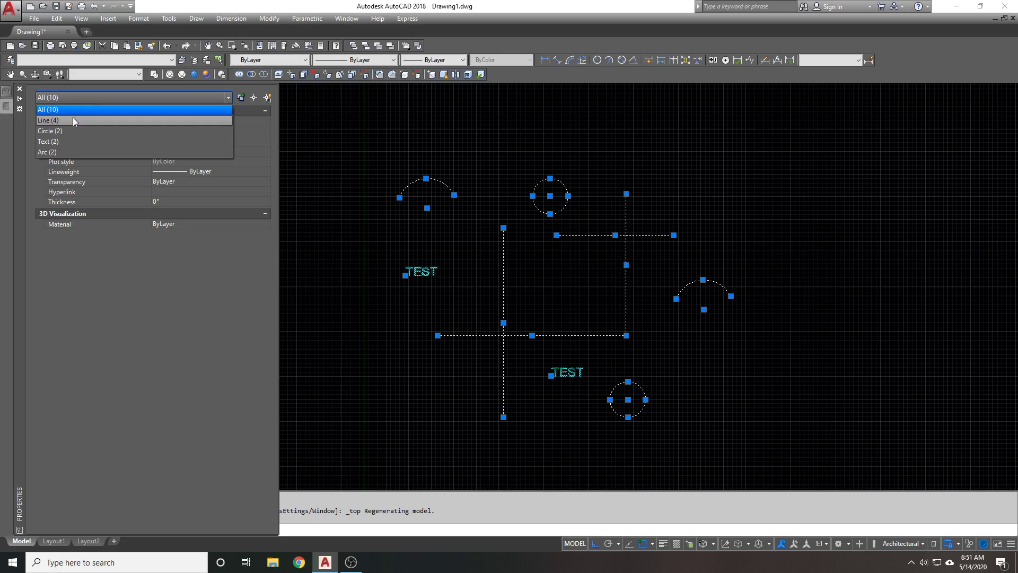
left_click(74, 131)
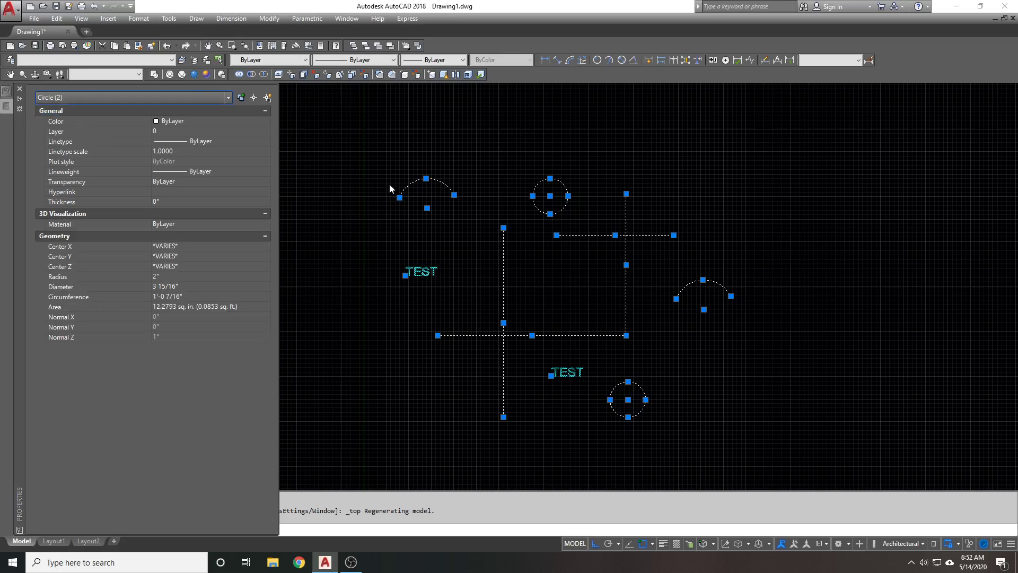
key("ctrl+1")
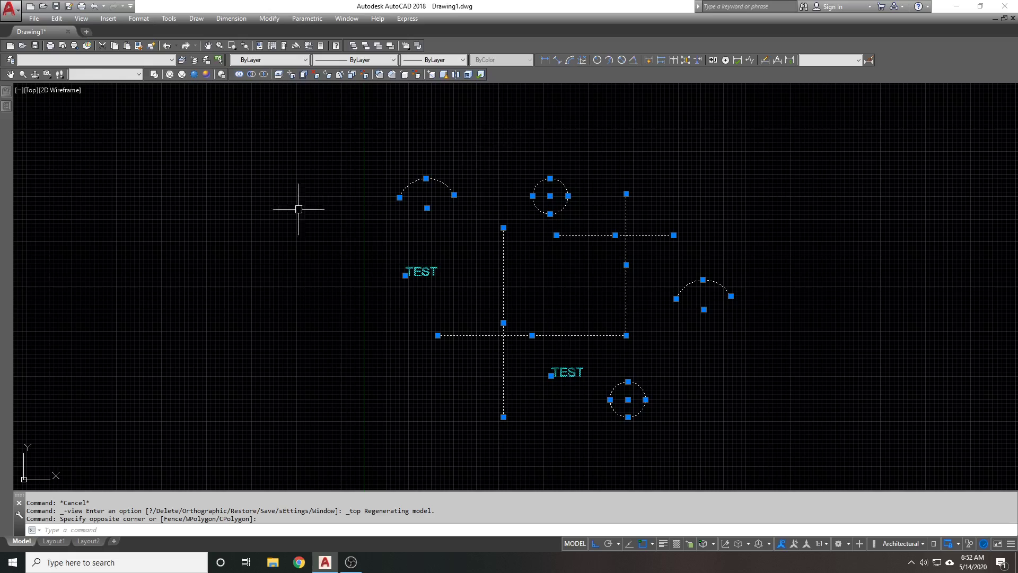
mouse_move(6, 106)
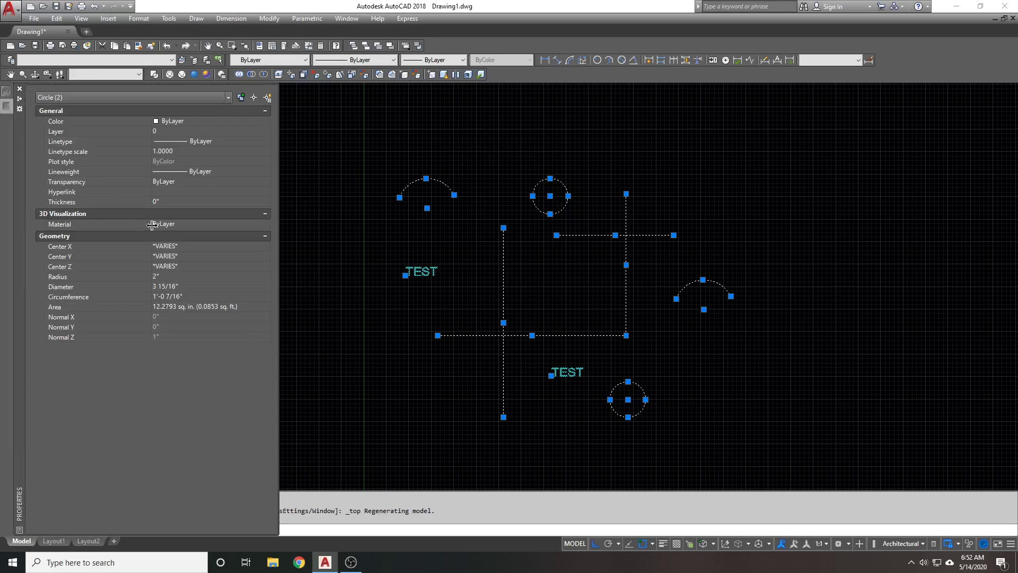
Set Start Z to 0 for the Line (4) selection in Properties
left_click(88, 95)
left_click(77, 119)
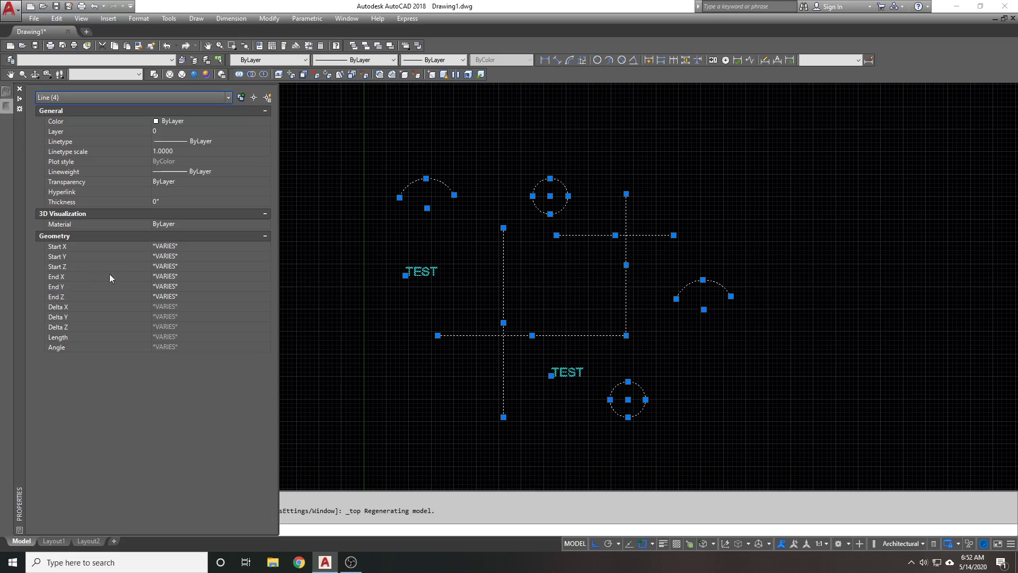
left_click(179, 266)
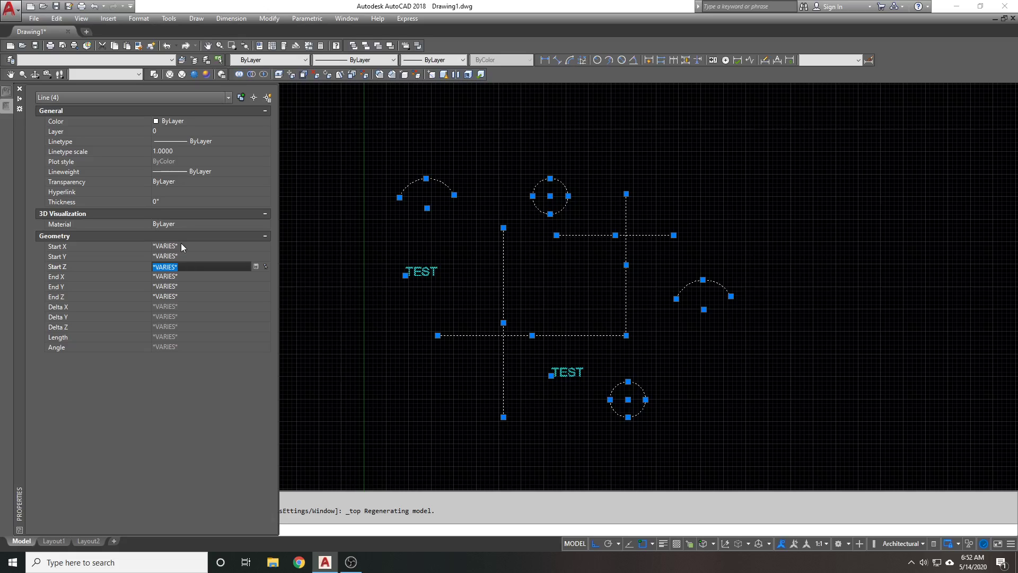
type("0")
key("Tab")
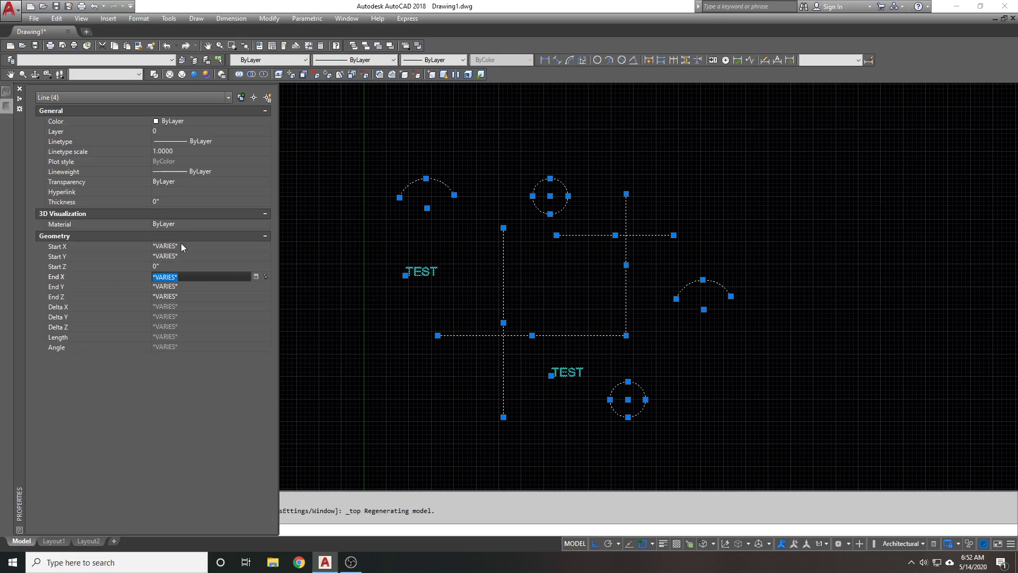
key("Tab")
Undo the view change, orbit to 3D, and select all ten objects in Properties
key("Escape")
key("Escape")
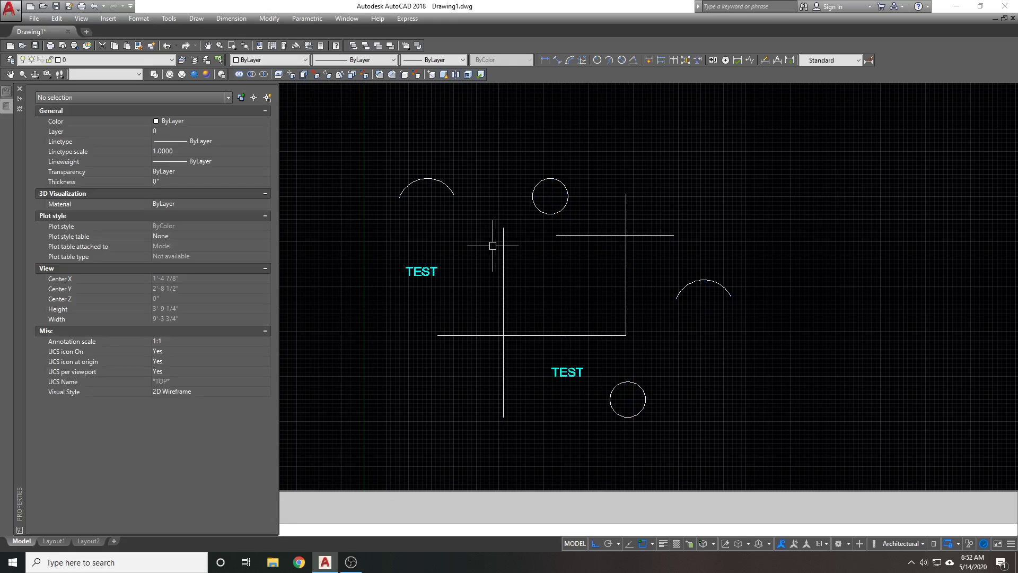
key("ctrl+1")
type("u")
key("Return")
mouse_move(482, 234)
middle_mouse_down("shift")
mouse_move(450, 245)
mouse_move(596, 291)
mouse_move(502, 315)
mouse_move(523, 292)
middle_mouse_up("shift")
left_click(723, 409)
left_click(130, 125)
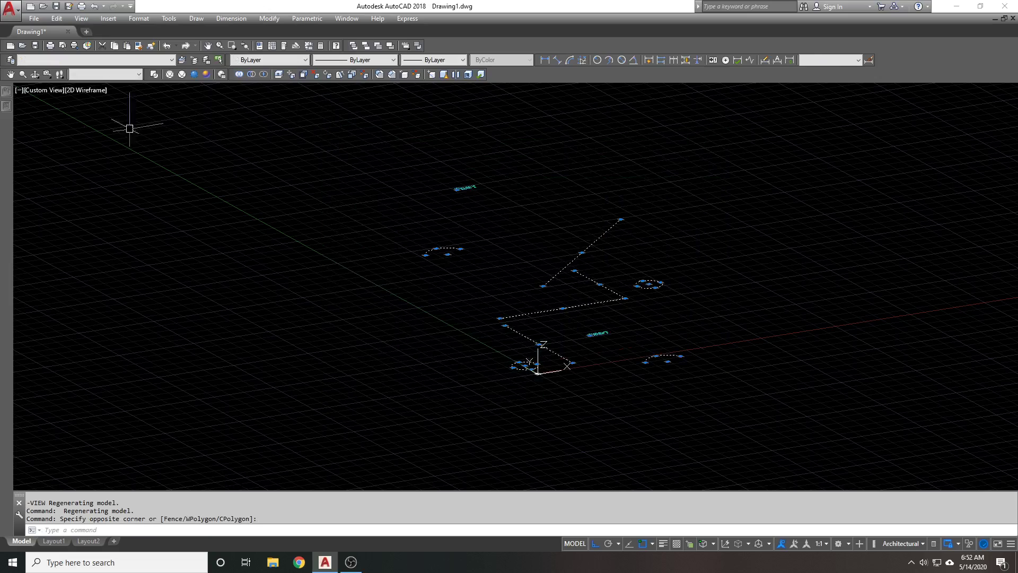
key("ctrl+1")
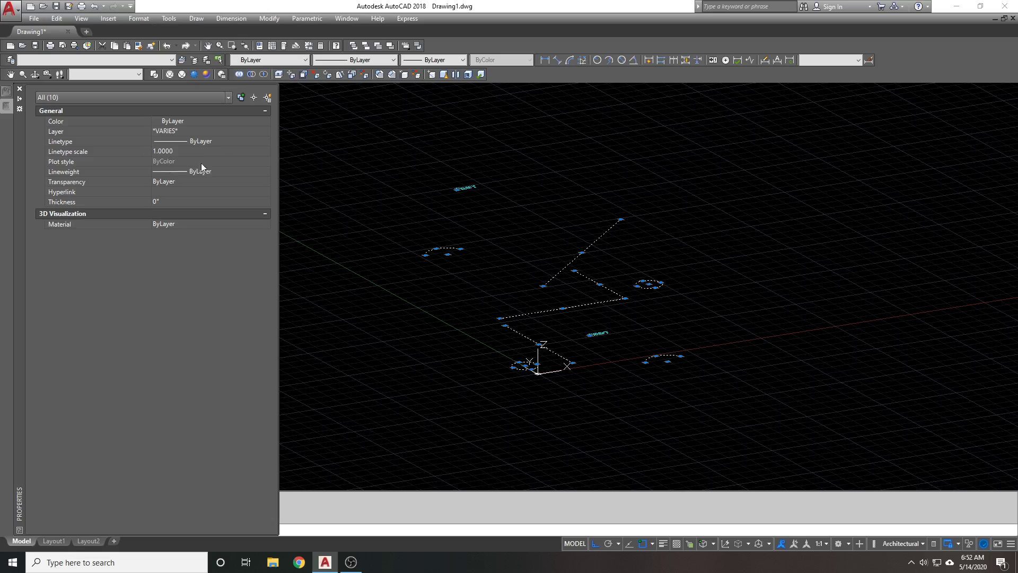
Set Start Z and End Z of the four lines to 0
left_click(136, 98)
left_click(122, 118)
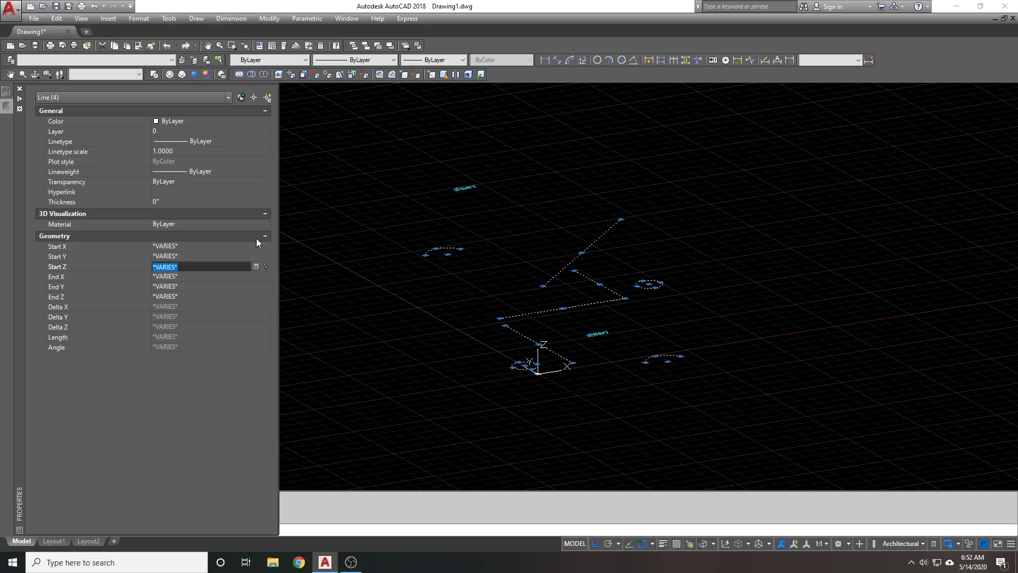
type("0")
key("Return")
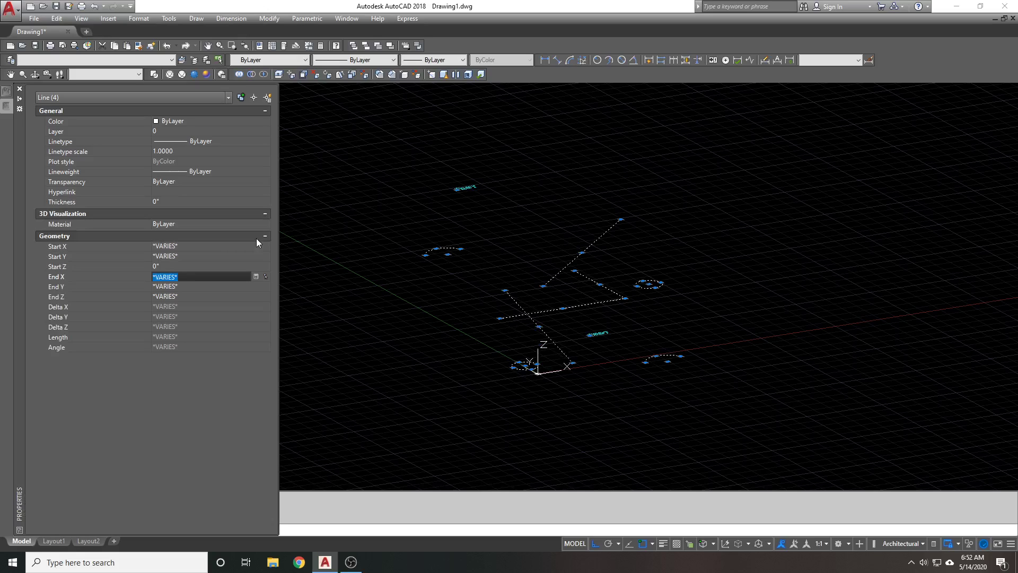
key("Return")
key("Return")
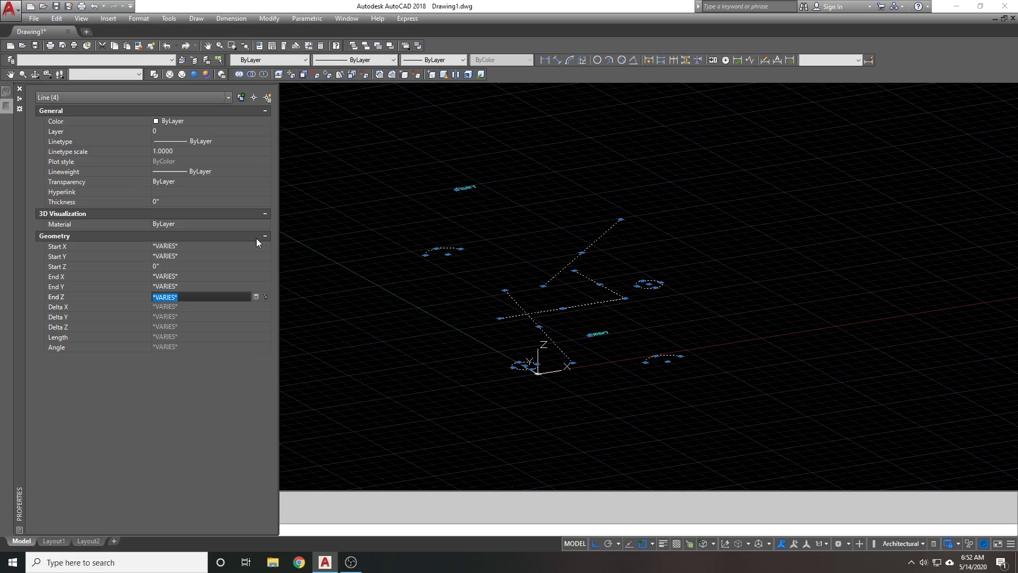
type("0")
key("Return")
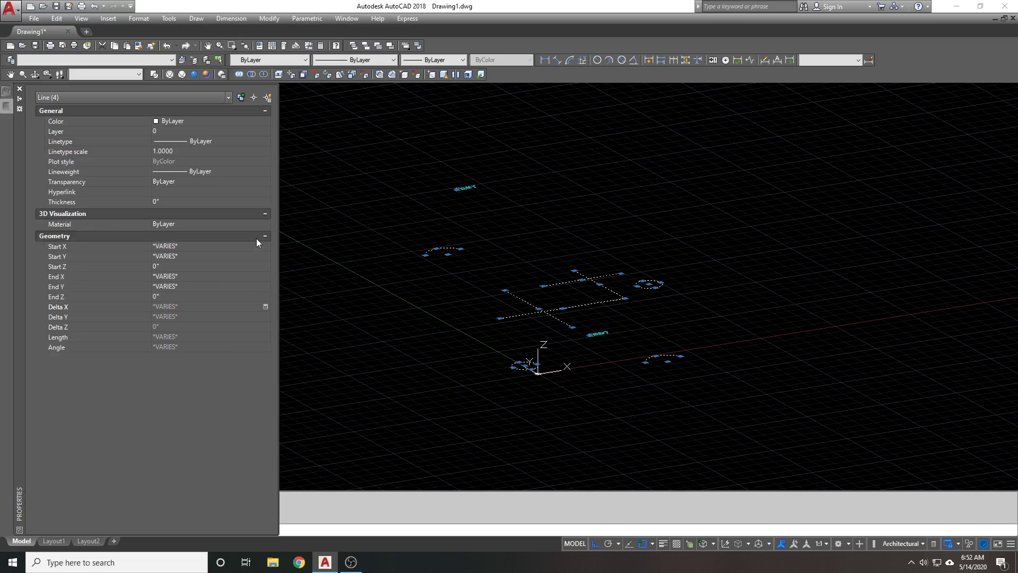
key("ctrl+1")
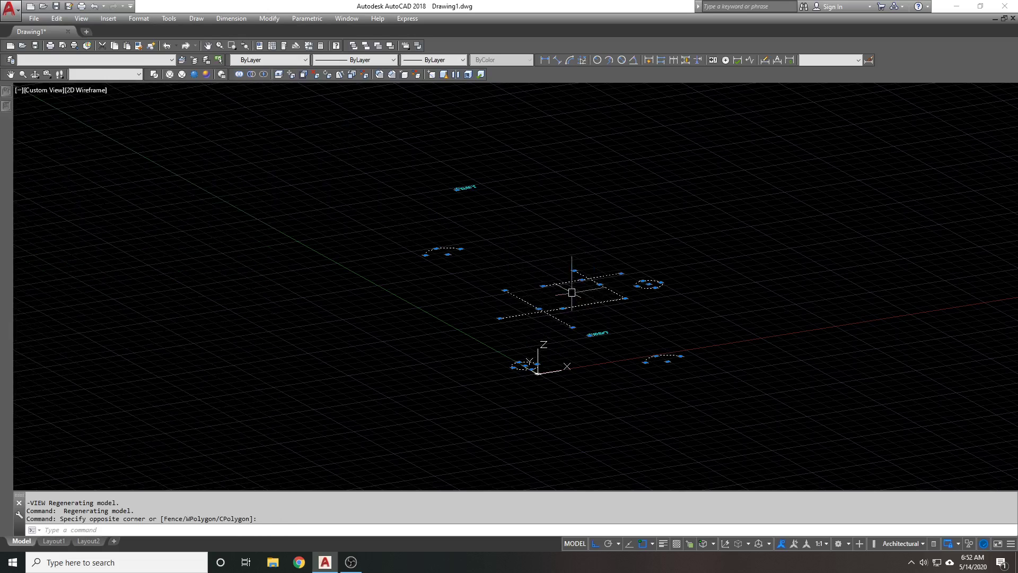
left_click(408, 242)
mouse_move(6, 109)
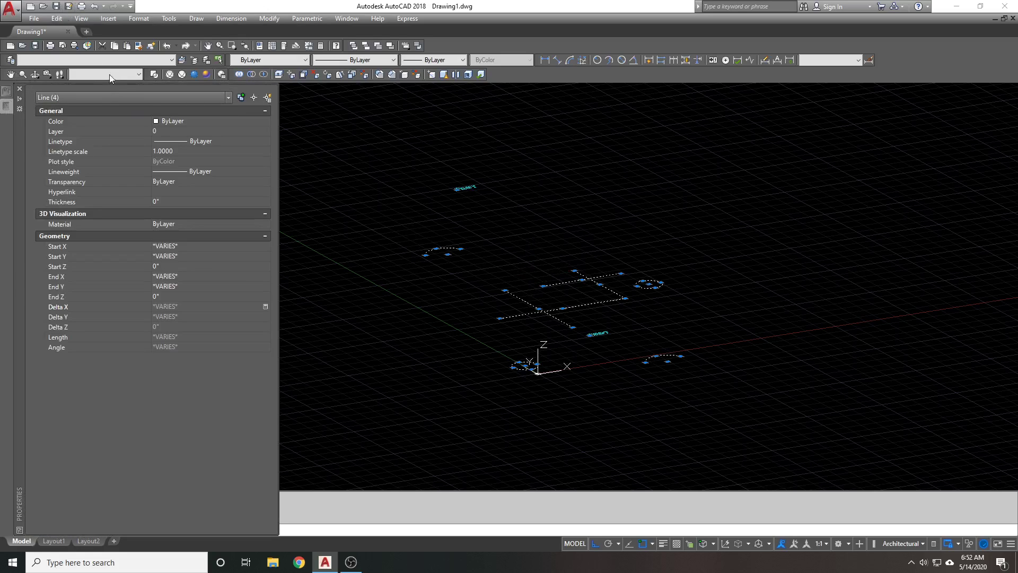
Set Center Z of the two circles to 0
left_click(100, 97)
left_click(84, 131)
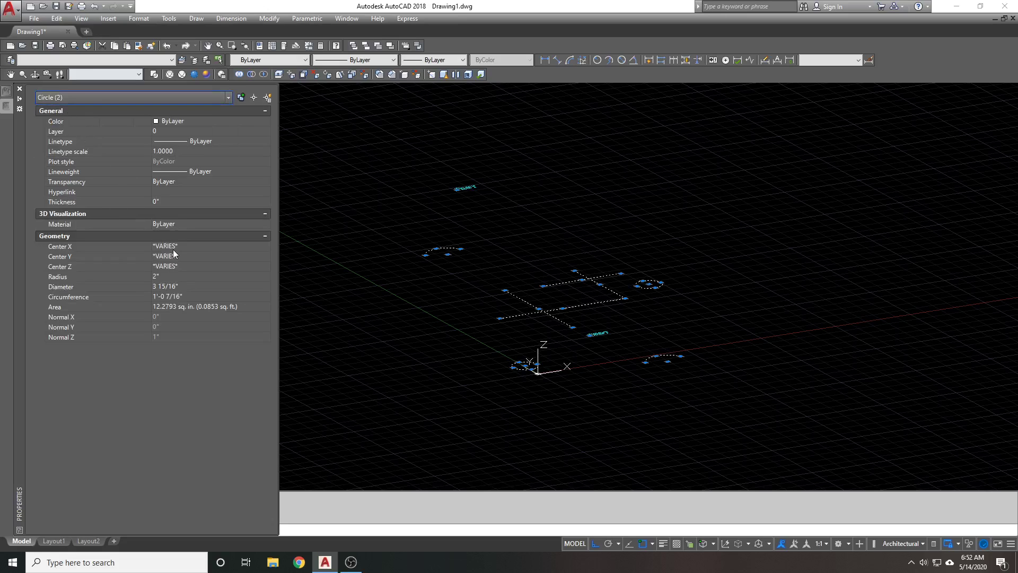
left_click(179, 266)
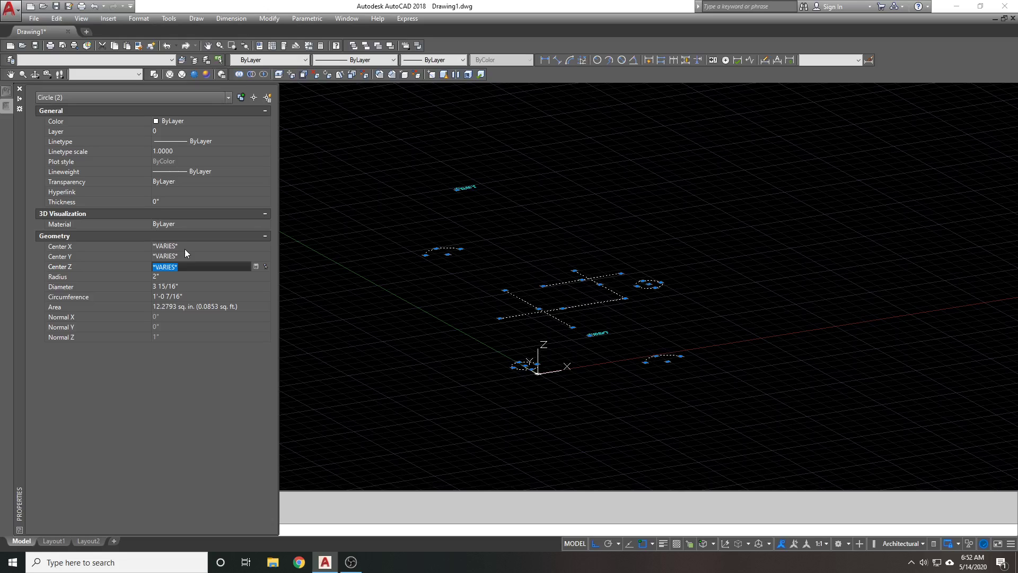
type("0")
key("Tab")
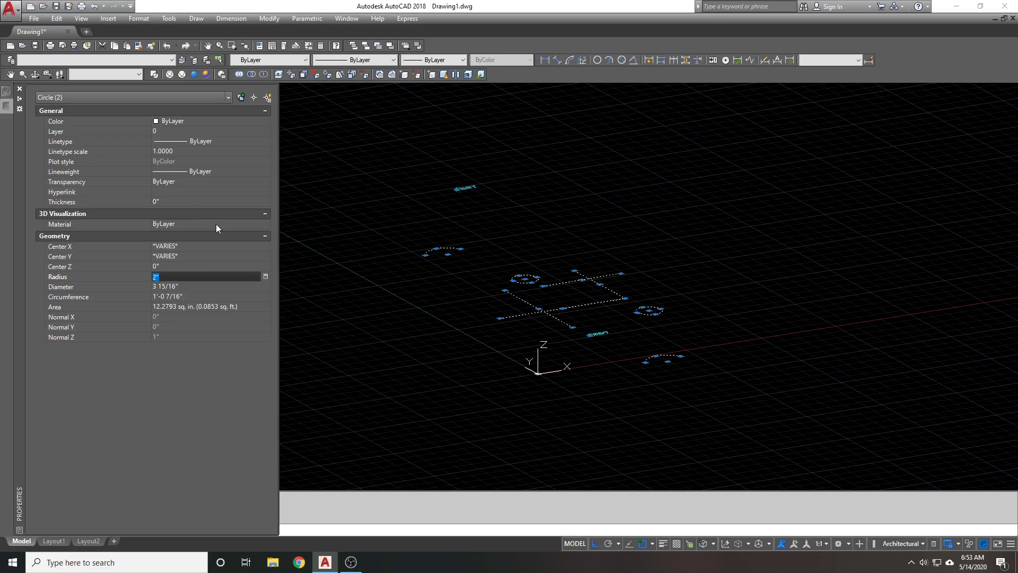
Set Position Z of the two TEST text objects to 0
left_click(165, 102)
left_click(92, 141)
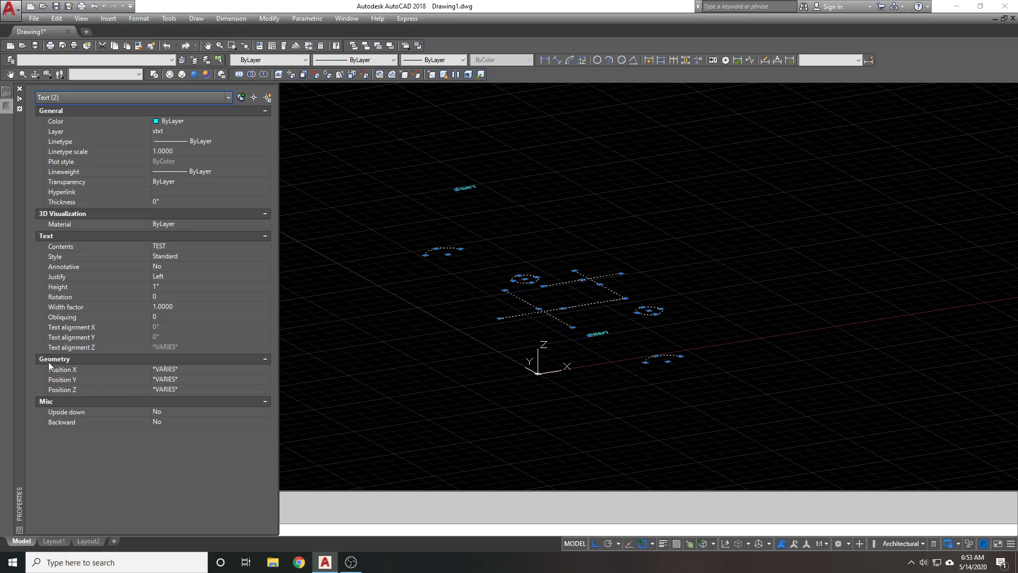
left_click(197, 390)
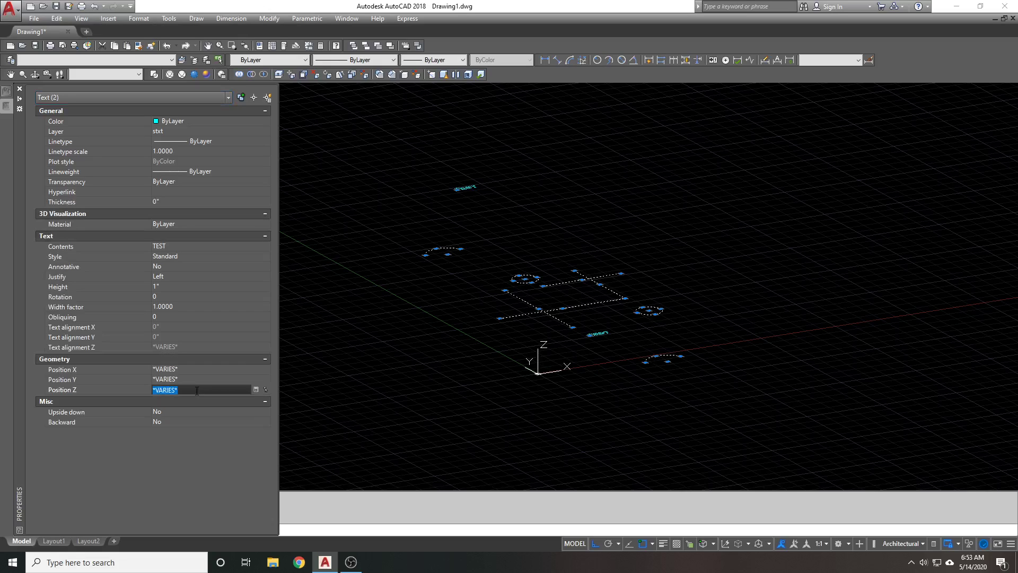
type("0")
key("Return")
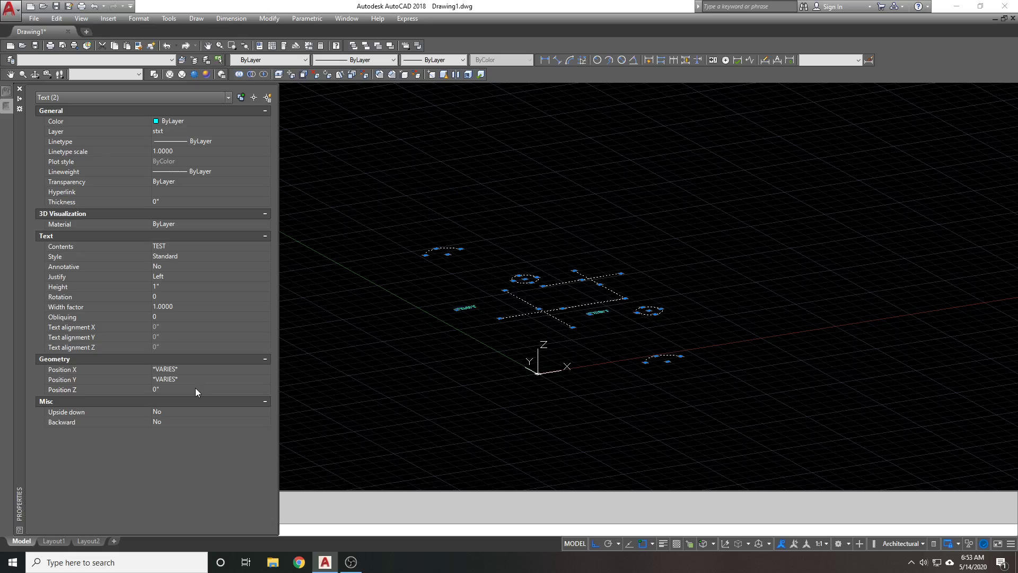
Set Center Z of the two arcs to 0
left_click(126, 97)
left_click(99, 146)
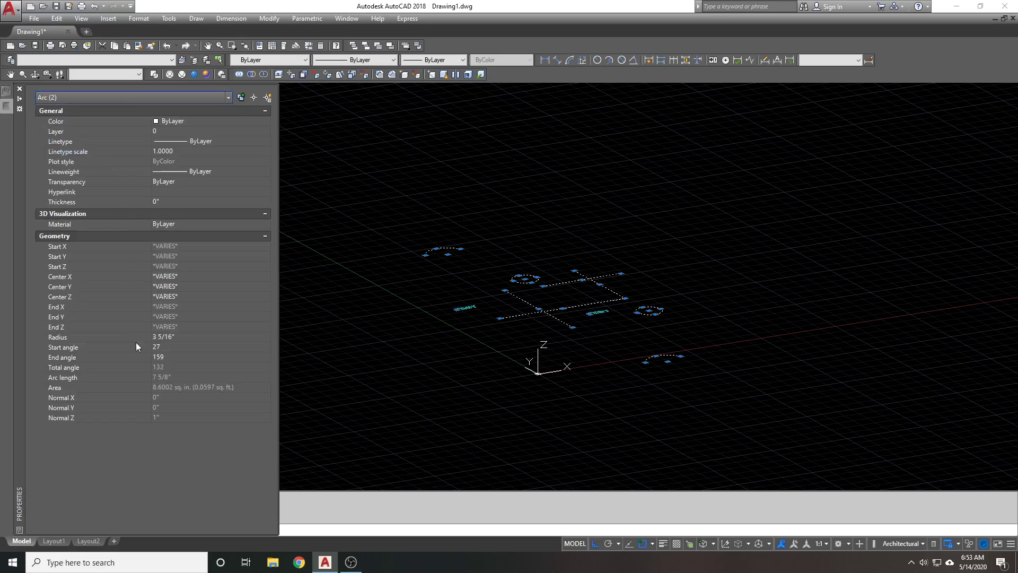
left_click(169, 297)
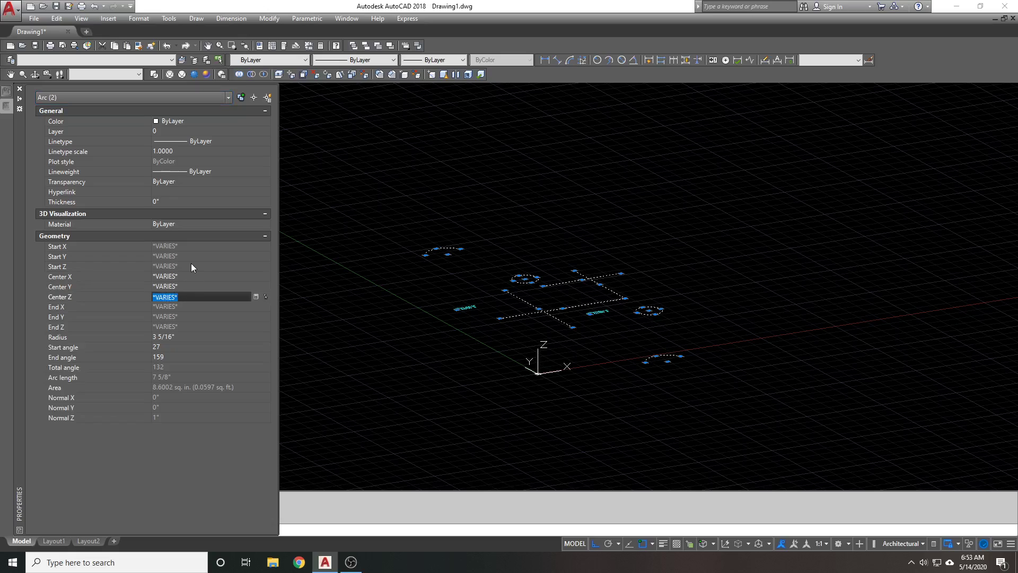
type("0")
key("Return")
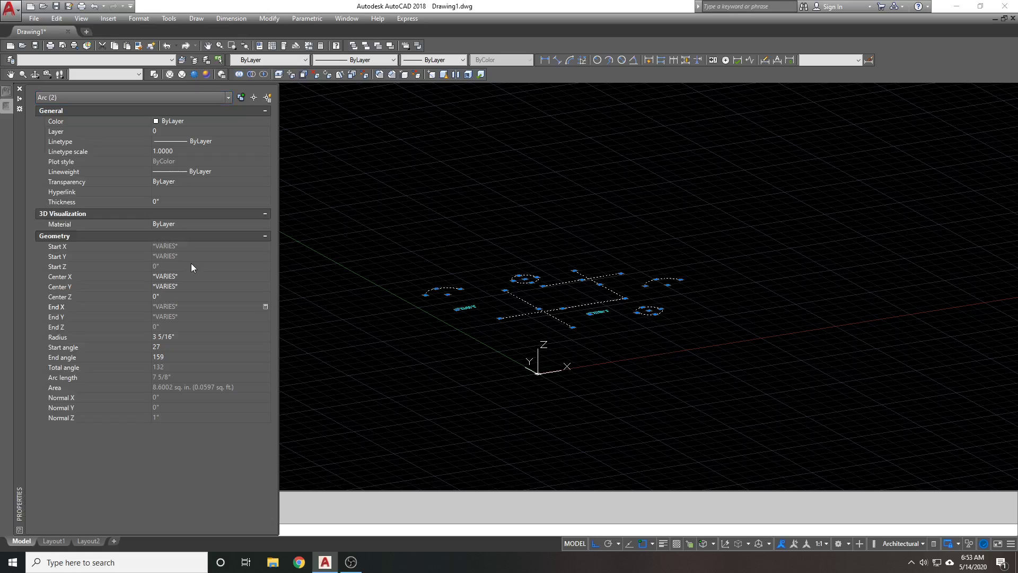
Clear the selection and pan to make room above the drawing
left_click(472, 202)
key("ctrl+1")
key("Escape")
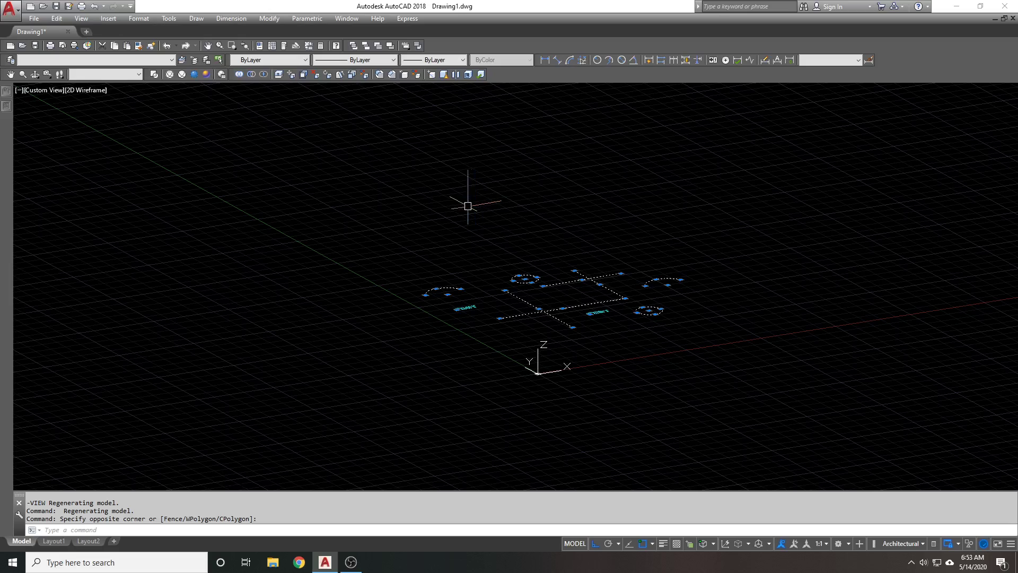
middle_click_drag(469, 204, 439, 248)
type("p")
key("Return")
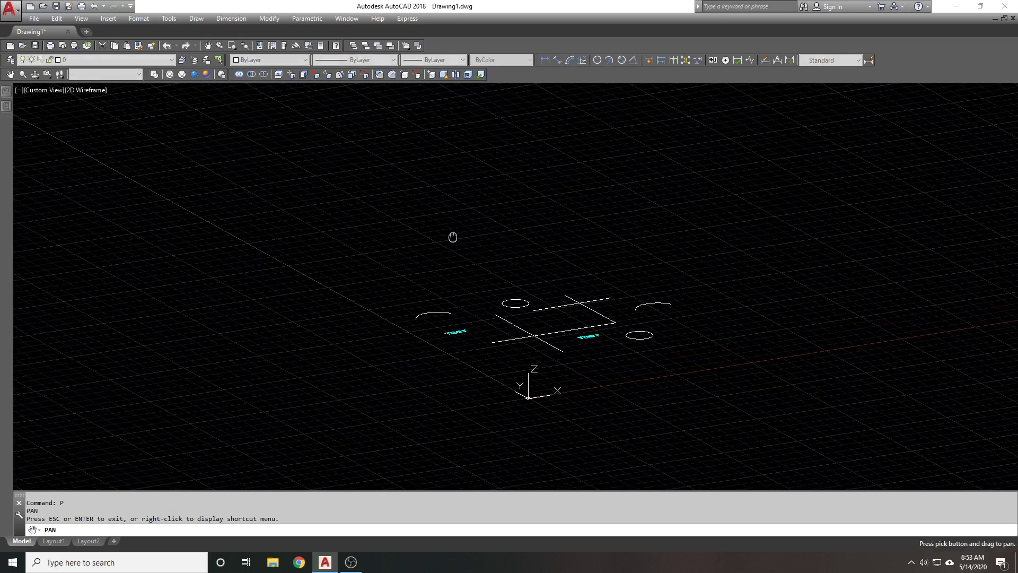
key("Escape")
Draw a six-vertex zigzag polyline with PL, closing back at its start point
type("pl")
key("Return")
left_click(431, 261)
left_click(374, 229)
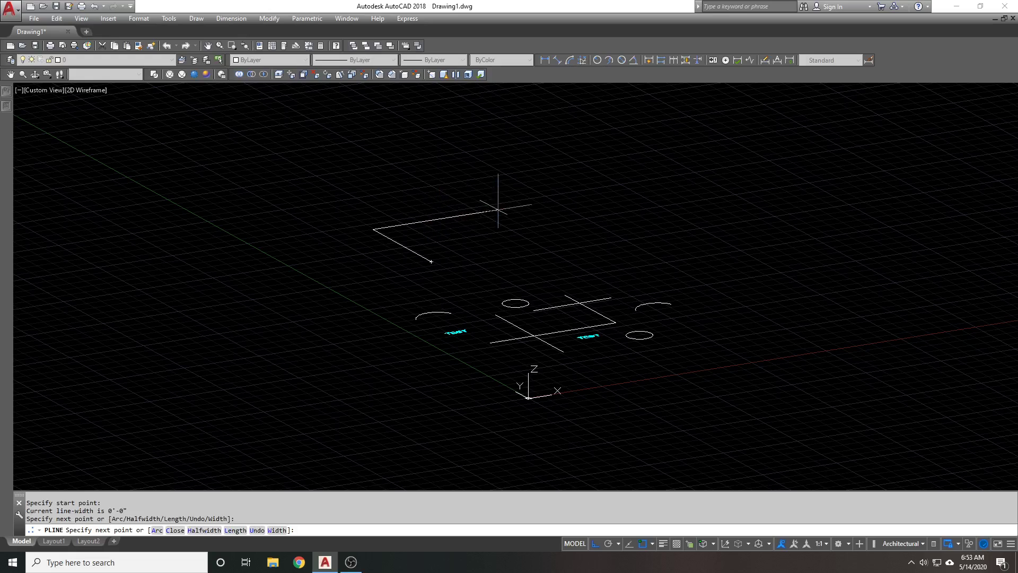
left_click(500, 209)
left_click(560, 242)
left_click(502, 251)
left_click(463, 229)
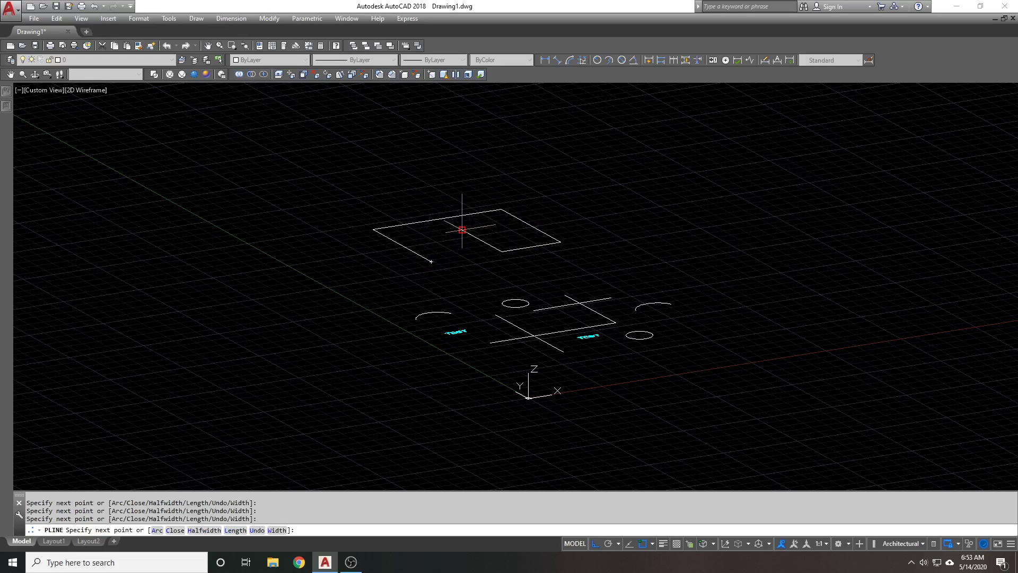
left_click(431, 261)
Move the polyline higher, then set its Elevation to 0 in Properties
key("Return")
left_click_drag(454, 219, 455, 168)
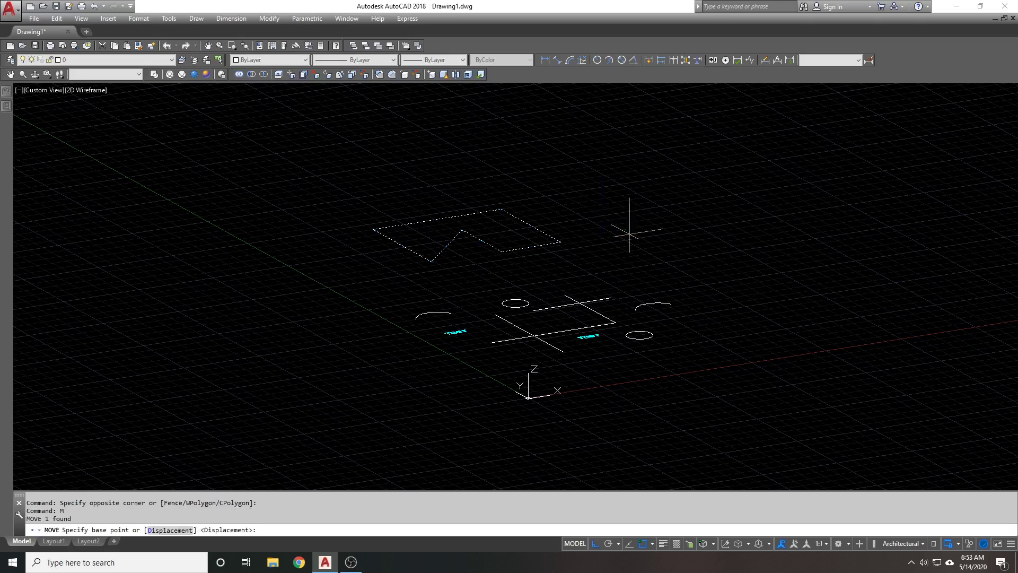
left_click(616, 179)
left_click(436, 166)
key("ctrl+1")
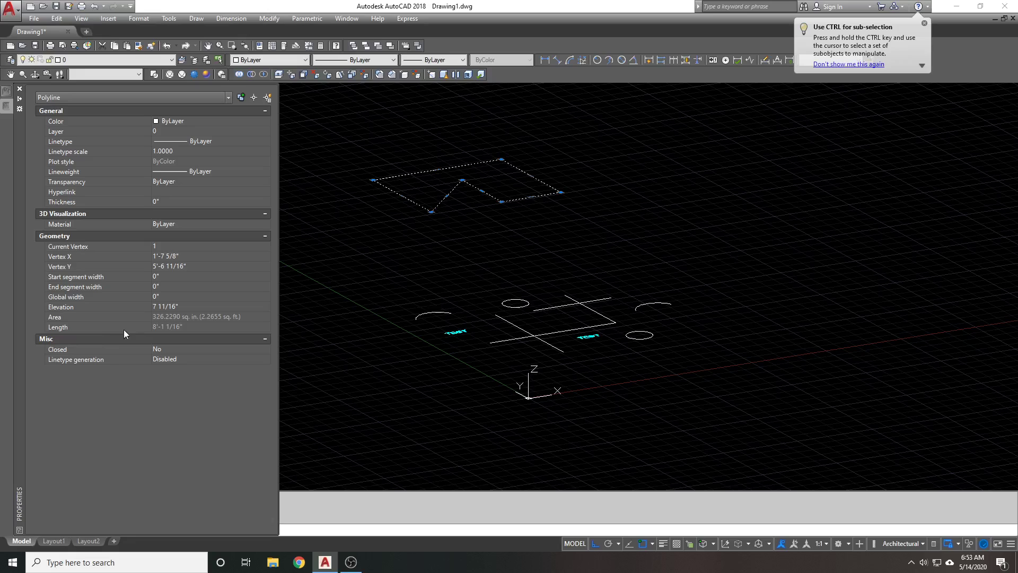
left_click(173, 306)
type("0")
key("Return")
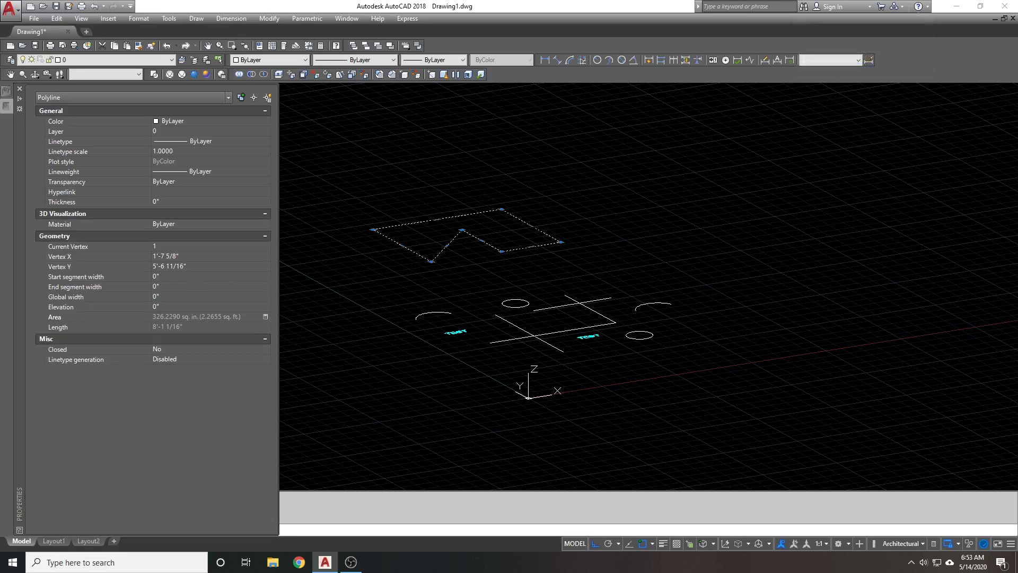
key("Escape")
key("Escape")
key("ctrl+1")
Switch to Top view and confirm the polyline's Elevation reads 0
left_click(114, 73)
left_click(115, 86)
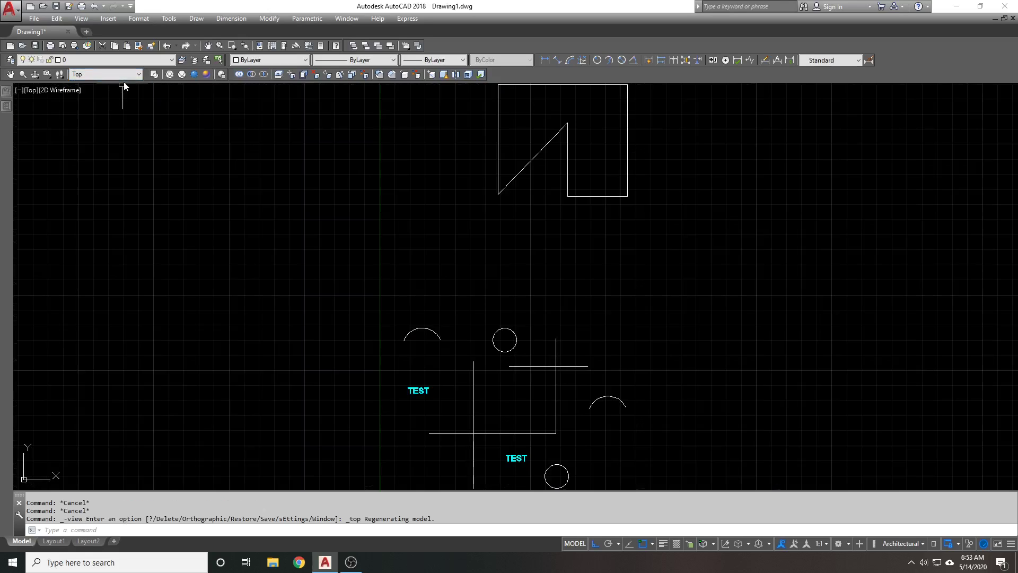
scroll(218, 254, "down", 1)
left_click(561, 173)
left_click(281, 157)
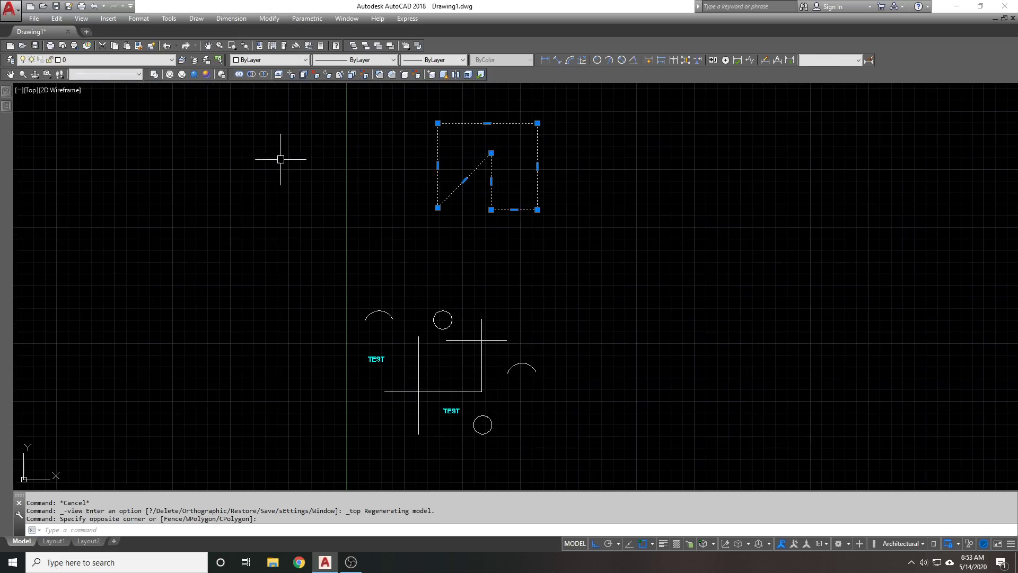
mouse_move(2, 104)
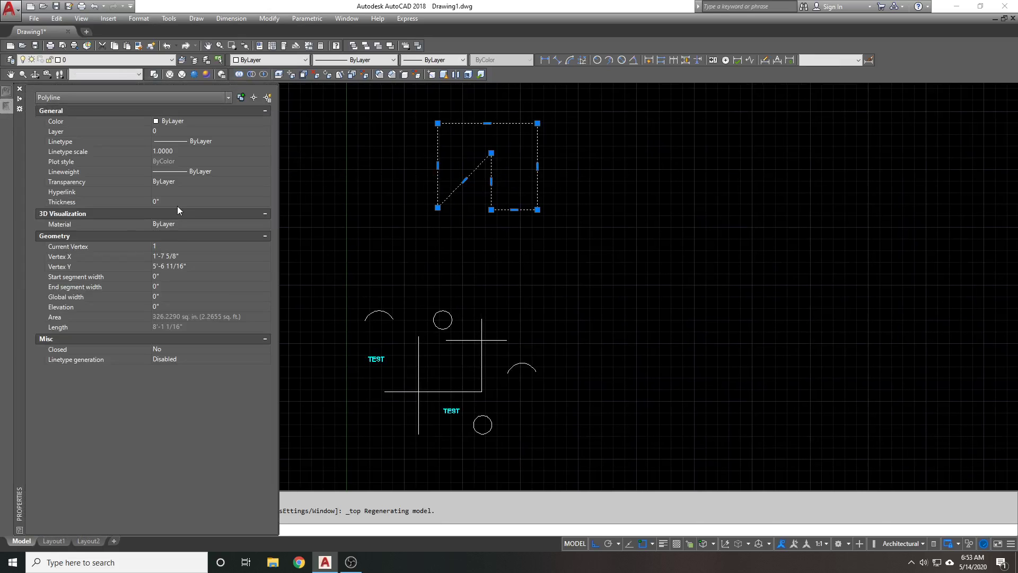
left_click(173, 307)
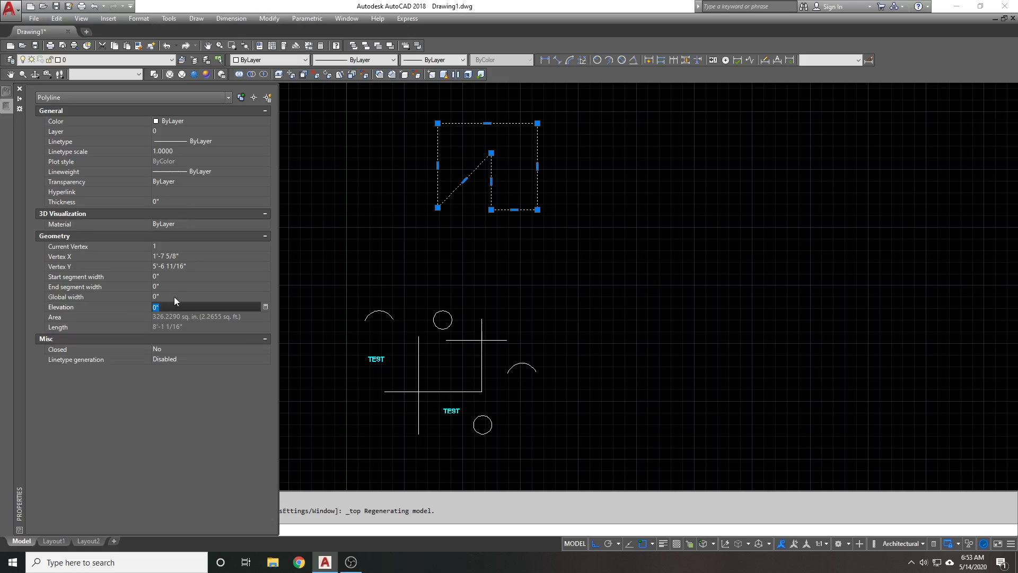
left_click(558, 265)
Clear the selection, zoom in on the lines and start the LINE command
key("Escape")
middle_click_drag(463, 358, 463, 357)
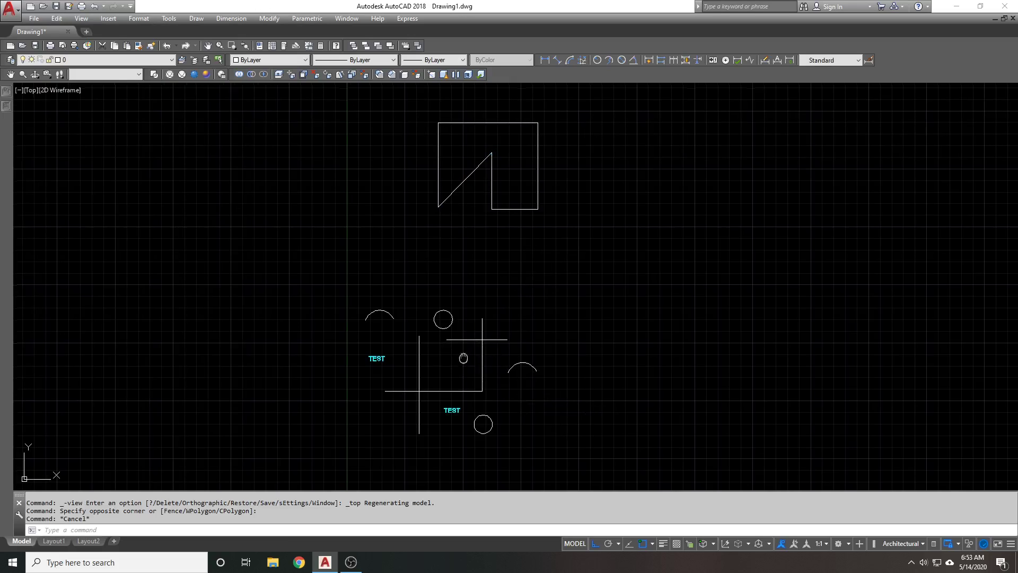
scroll(463, 358, "up", 2)
type("l")
key("Return")
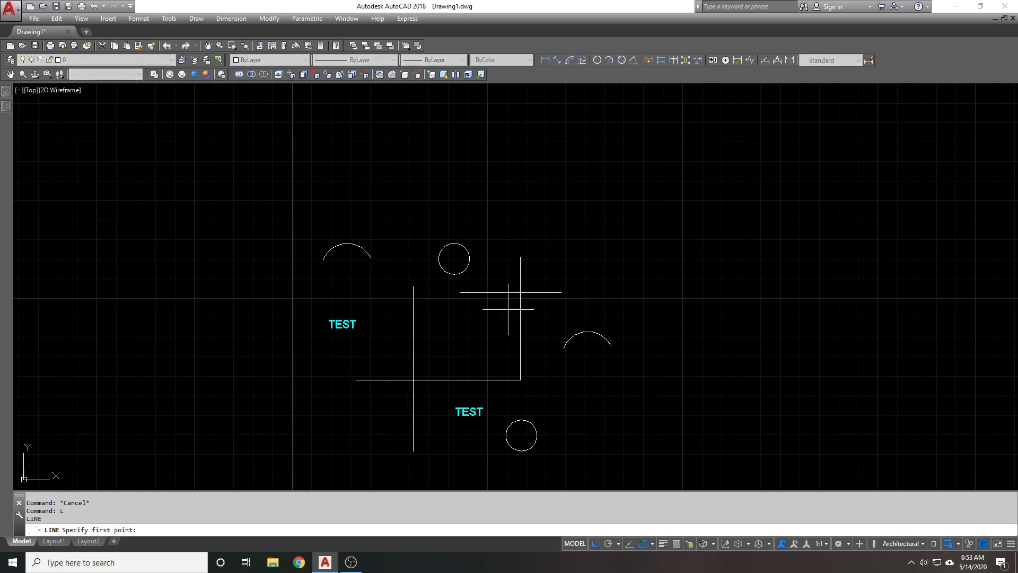
Fillet the left vertical and bottom lines, then the top-right lines, into sharp corners
key("Escape")
type("f")
key("Return")
left_click(414, 364)
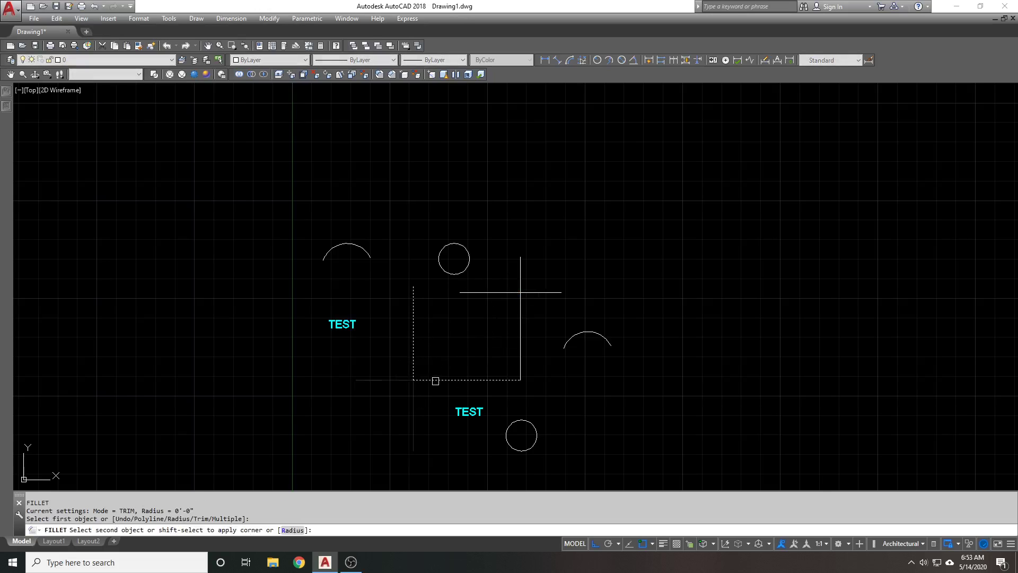
left_click(436, 381)
key("Return")
left_click(507, 292)
left_click(520, 297)
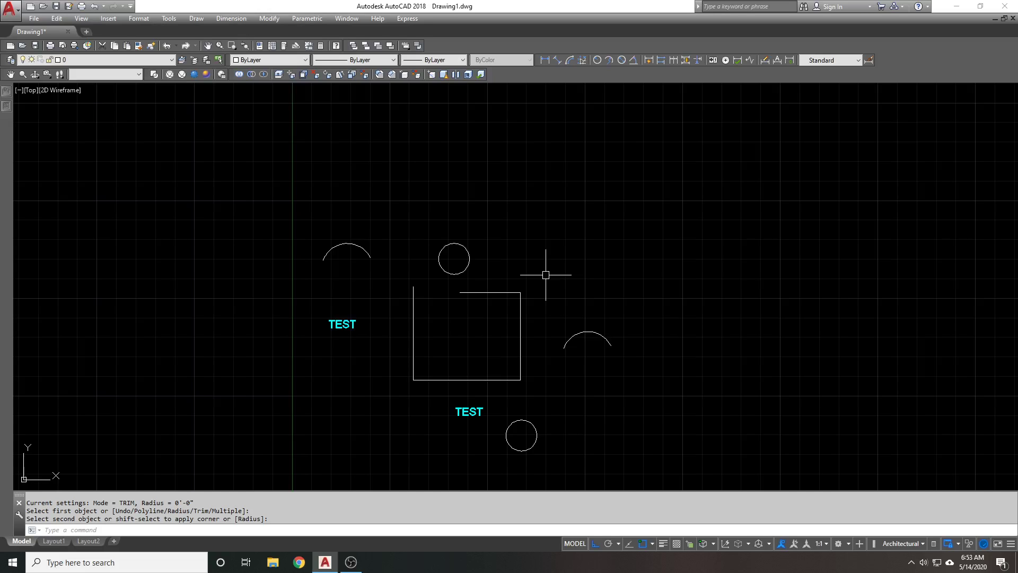
scroll(546, 275, "down", 3)
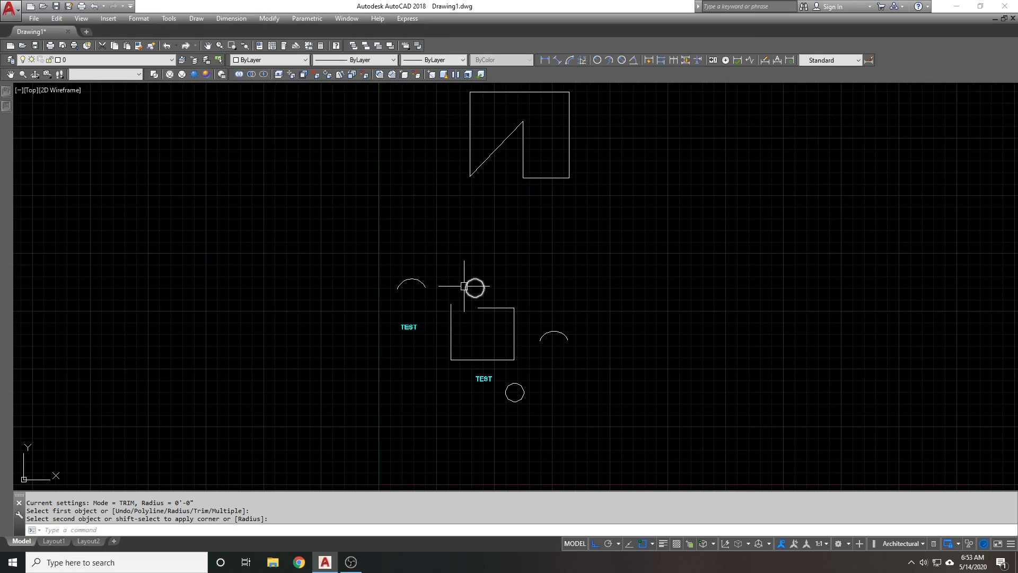